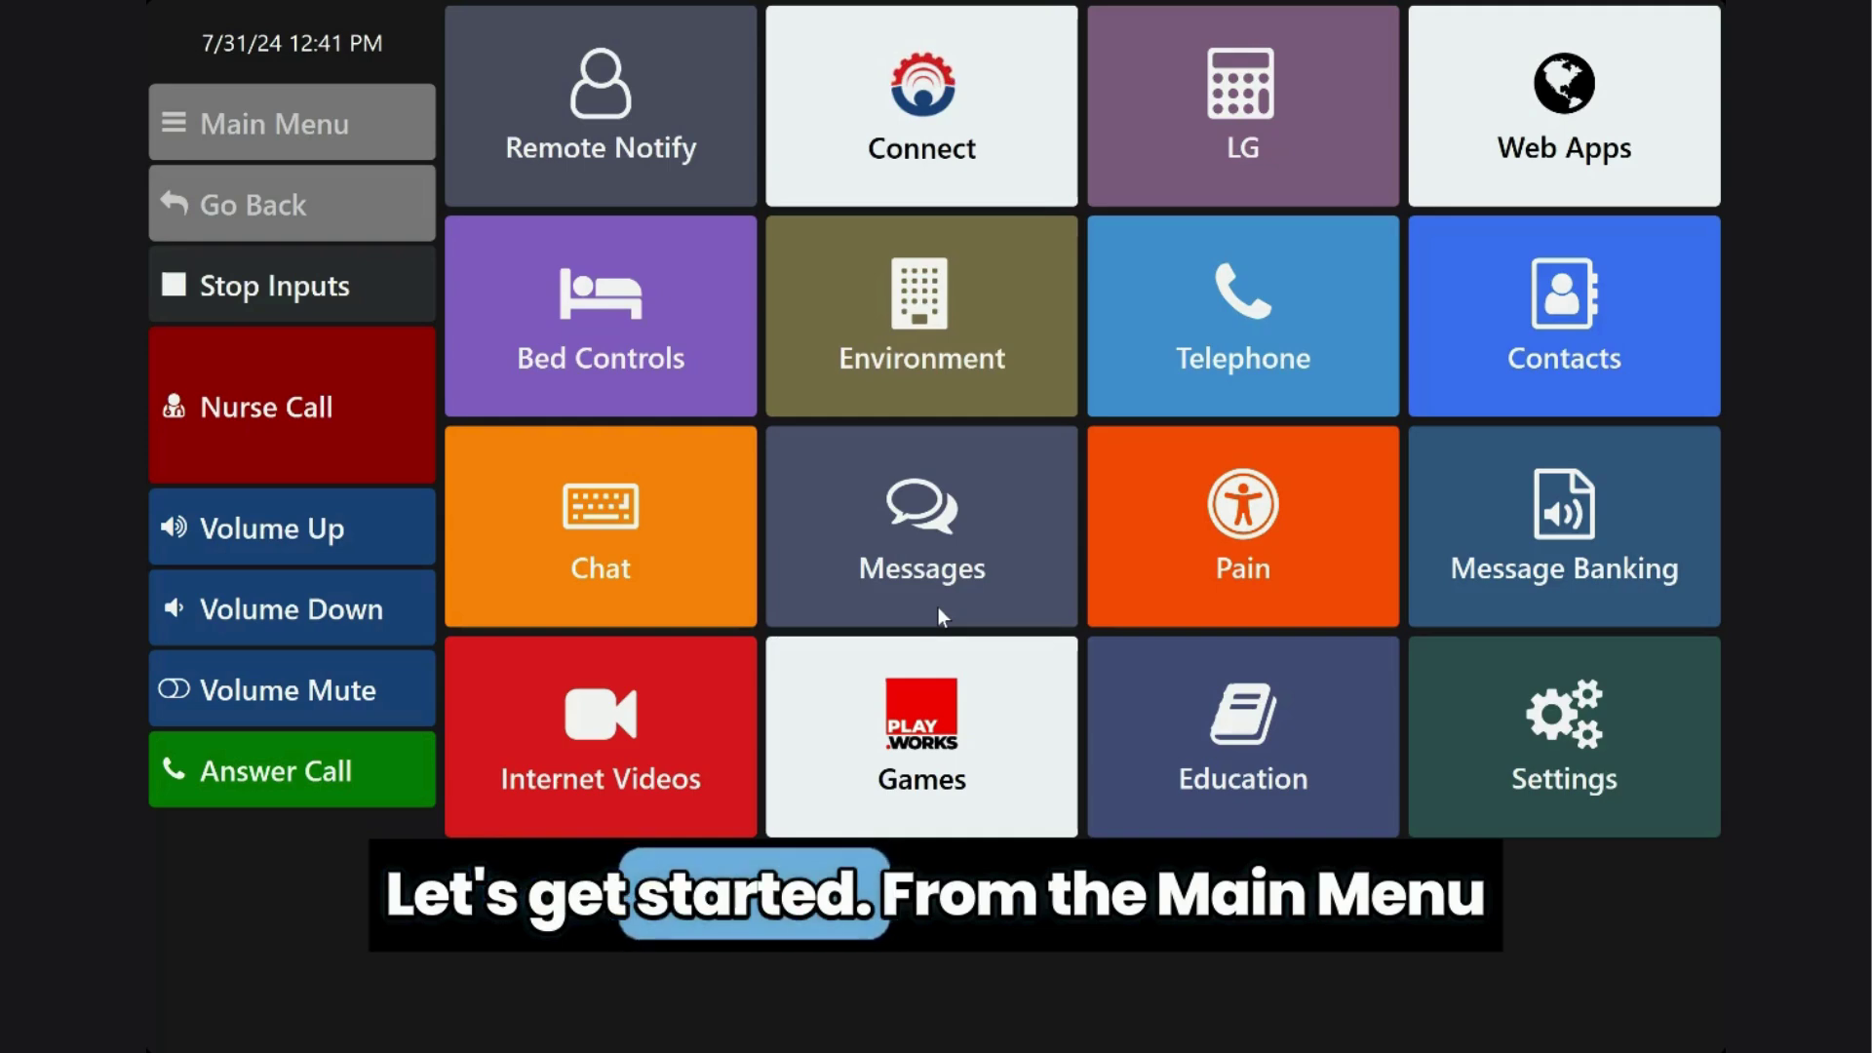
- Choose the "Hi!" phrase from the Greetings messages and speak it from Chat
{"action": "left_click", "coordinate": [946, 516]}
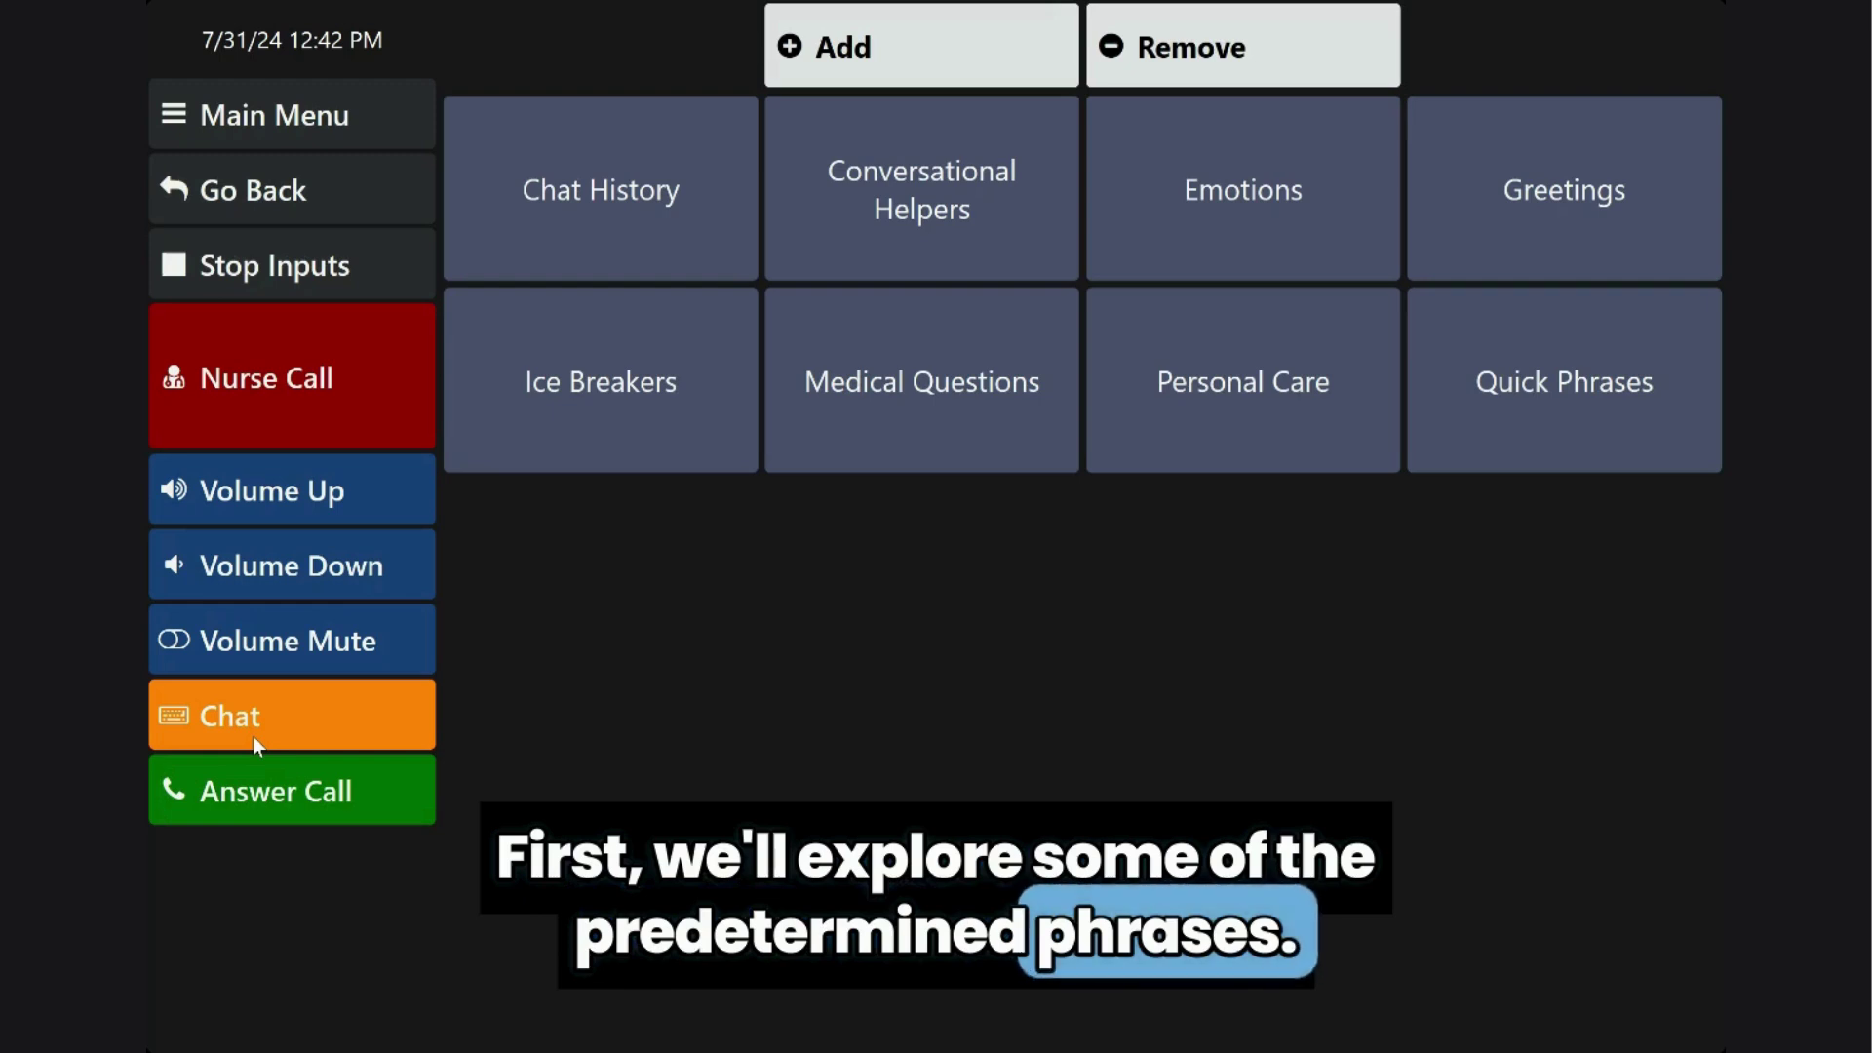
{"action": "left_click", "coordinate": [1462, 167]}
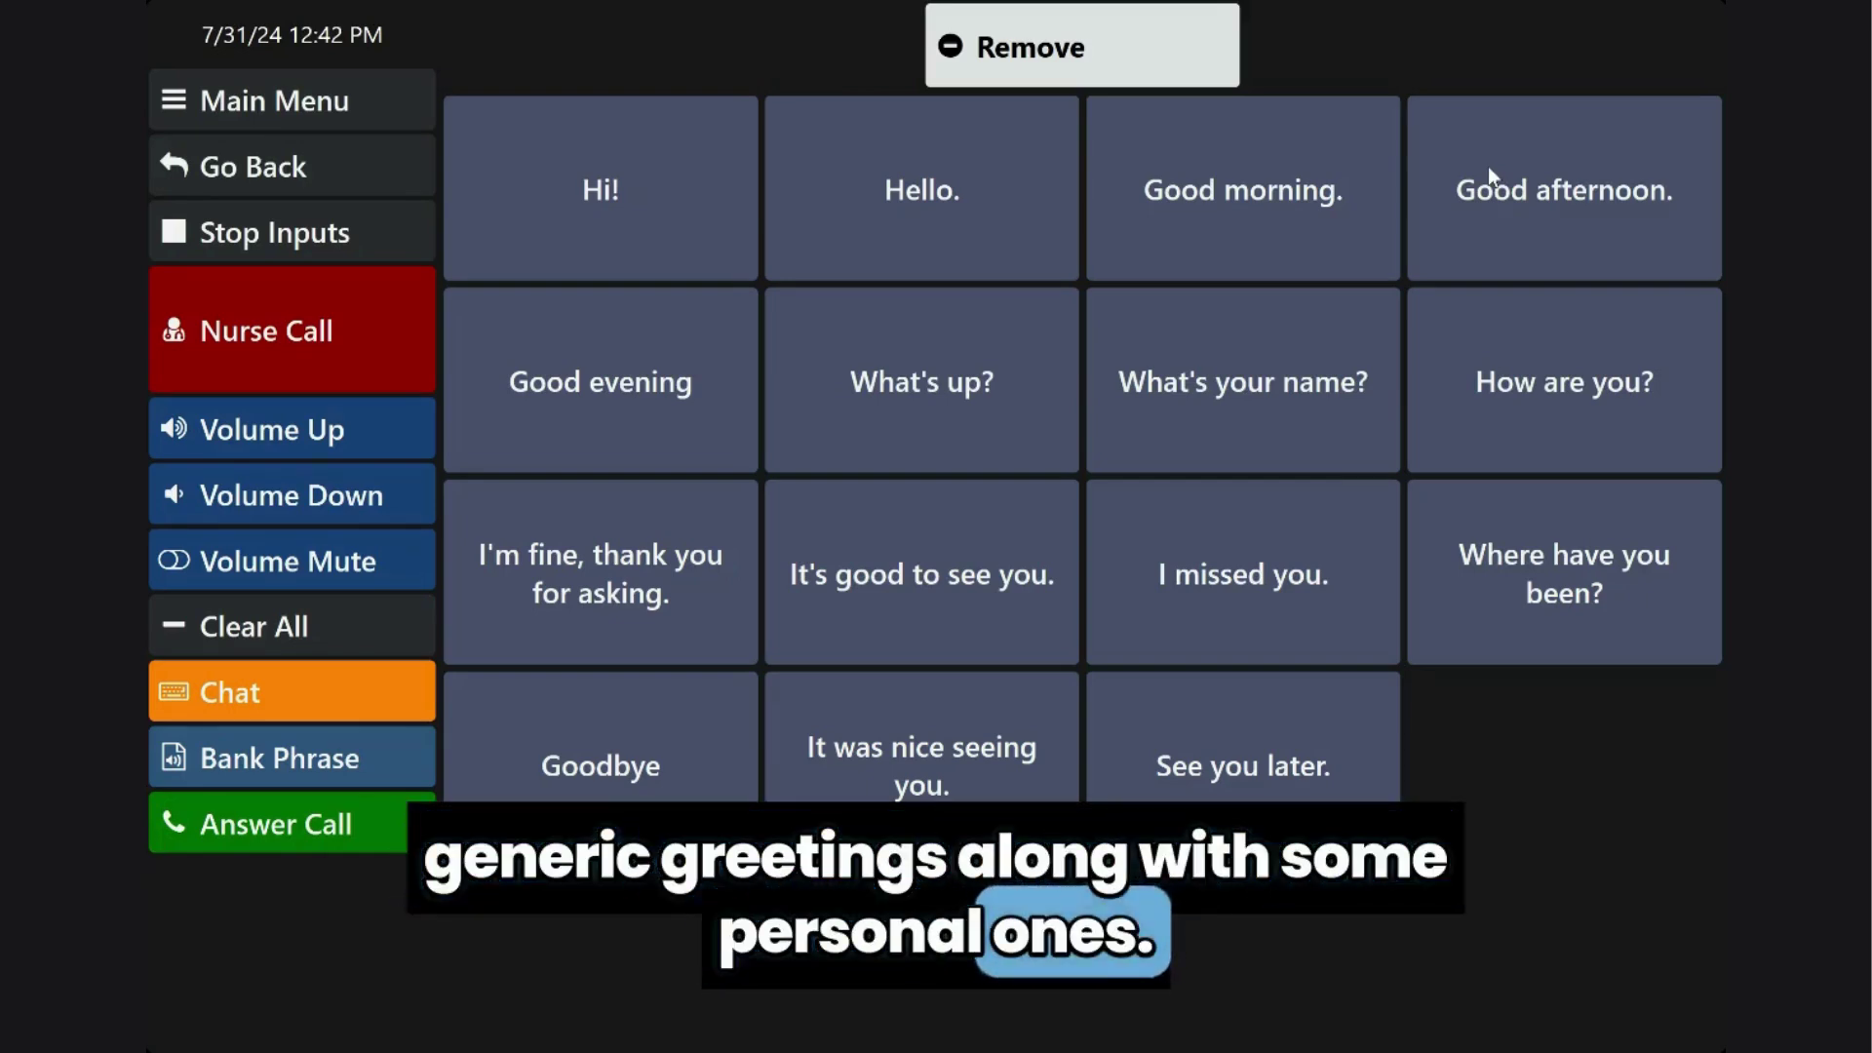
{"action": "left_click", "coordinate": [663, 210]}
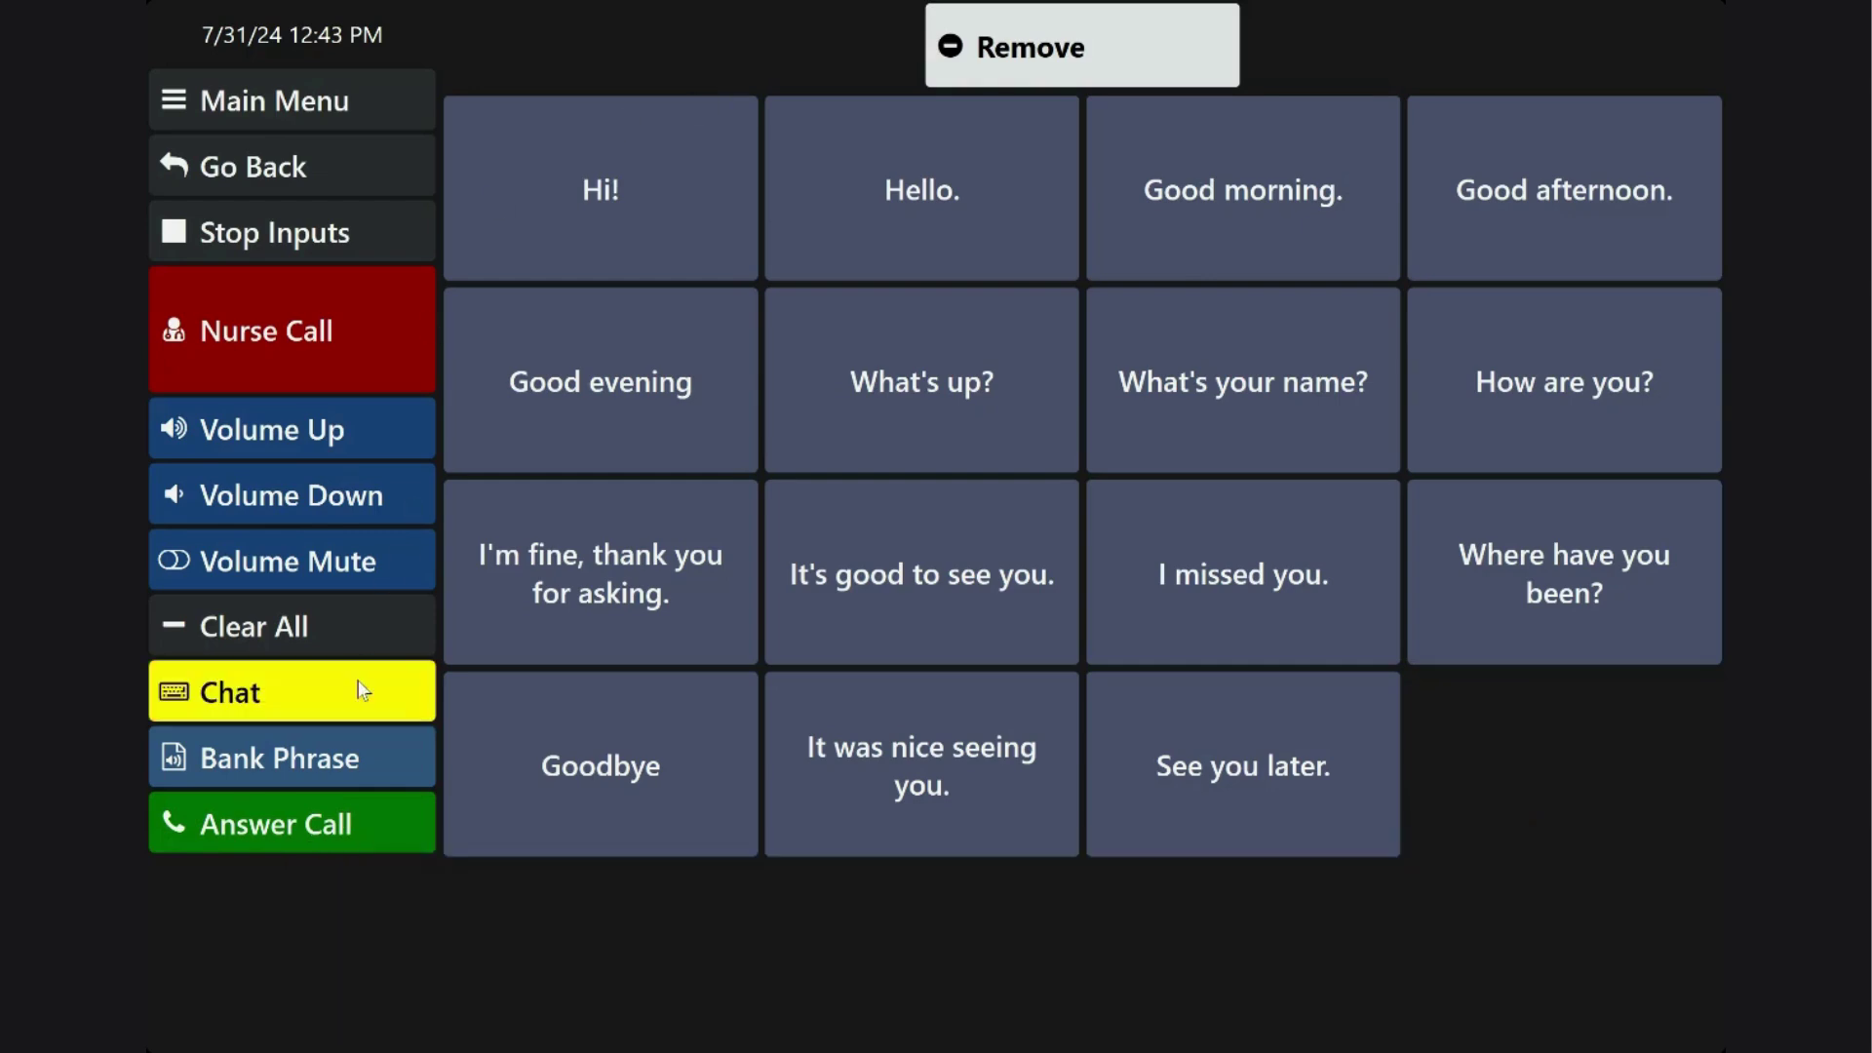
{"action": "left_click", "coordinate": [387, 666]}
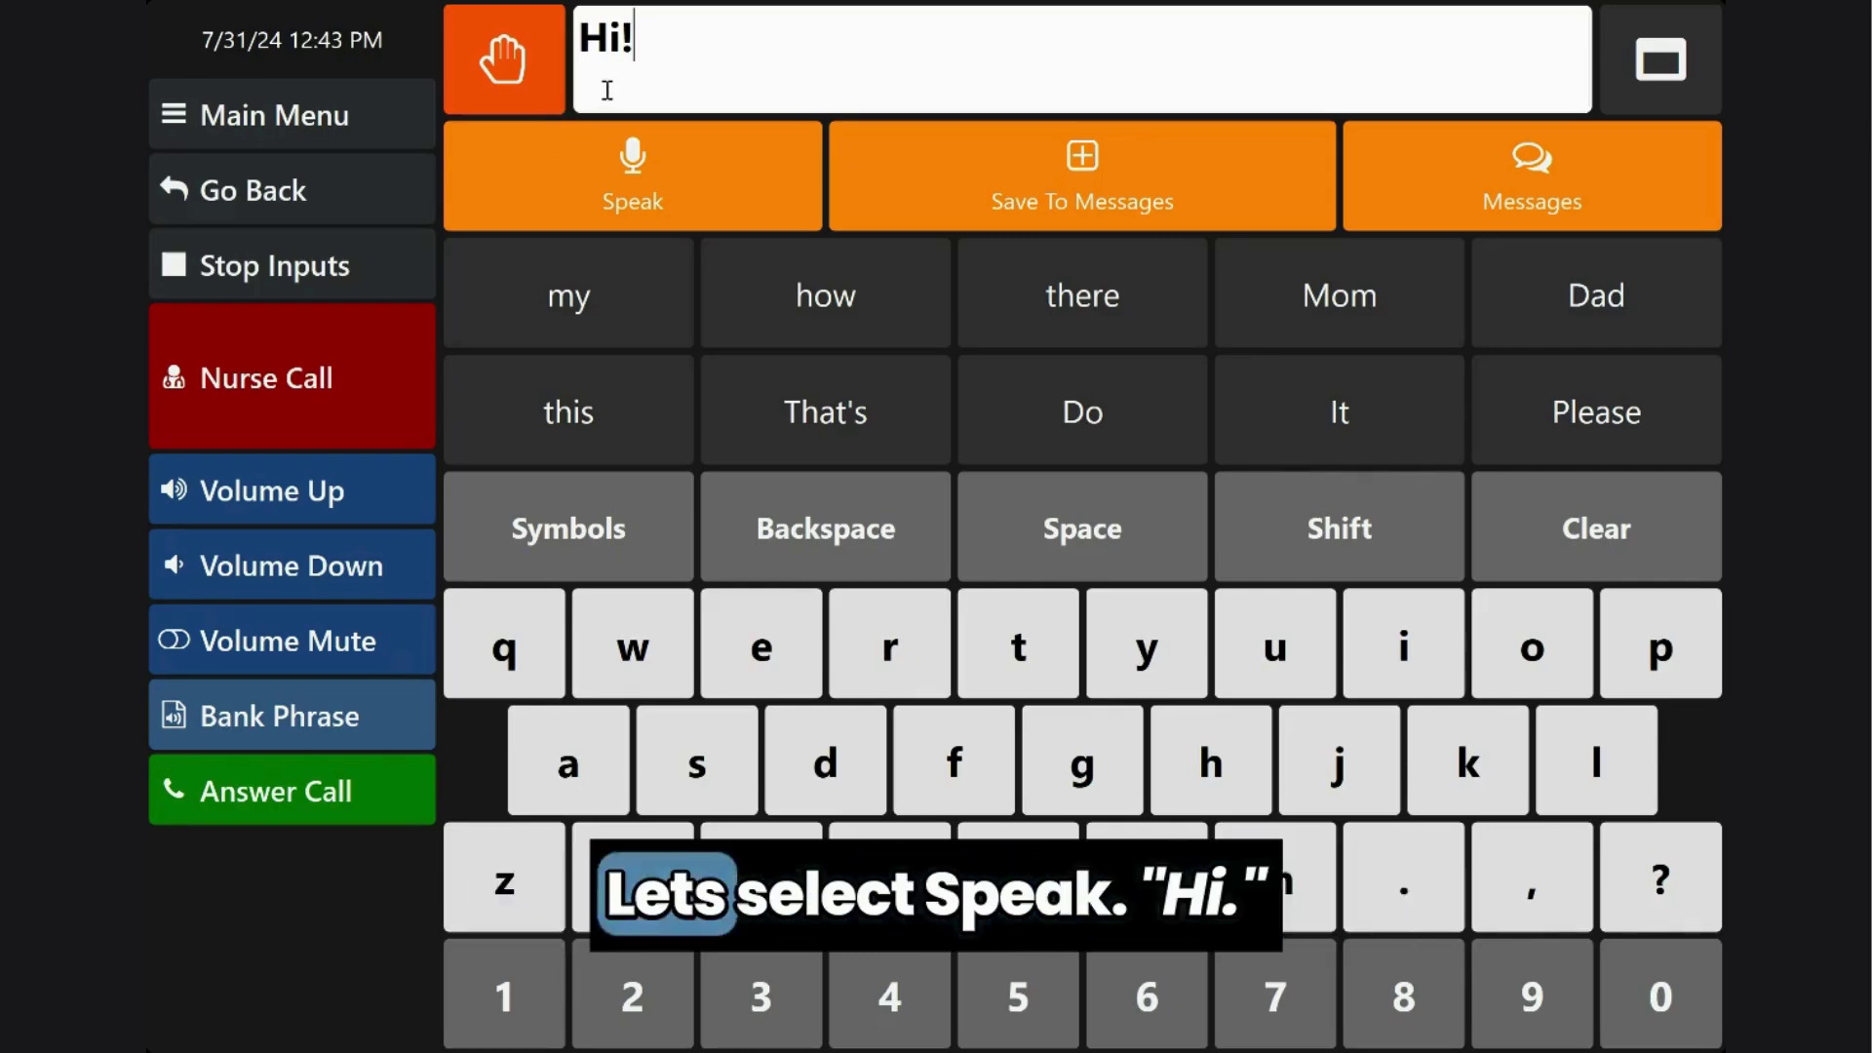
{"action": "left_click", "coordinate": [589, 187]}
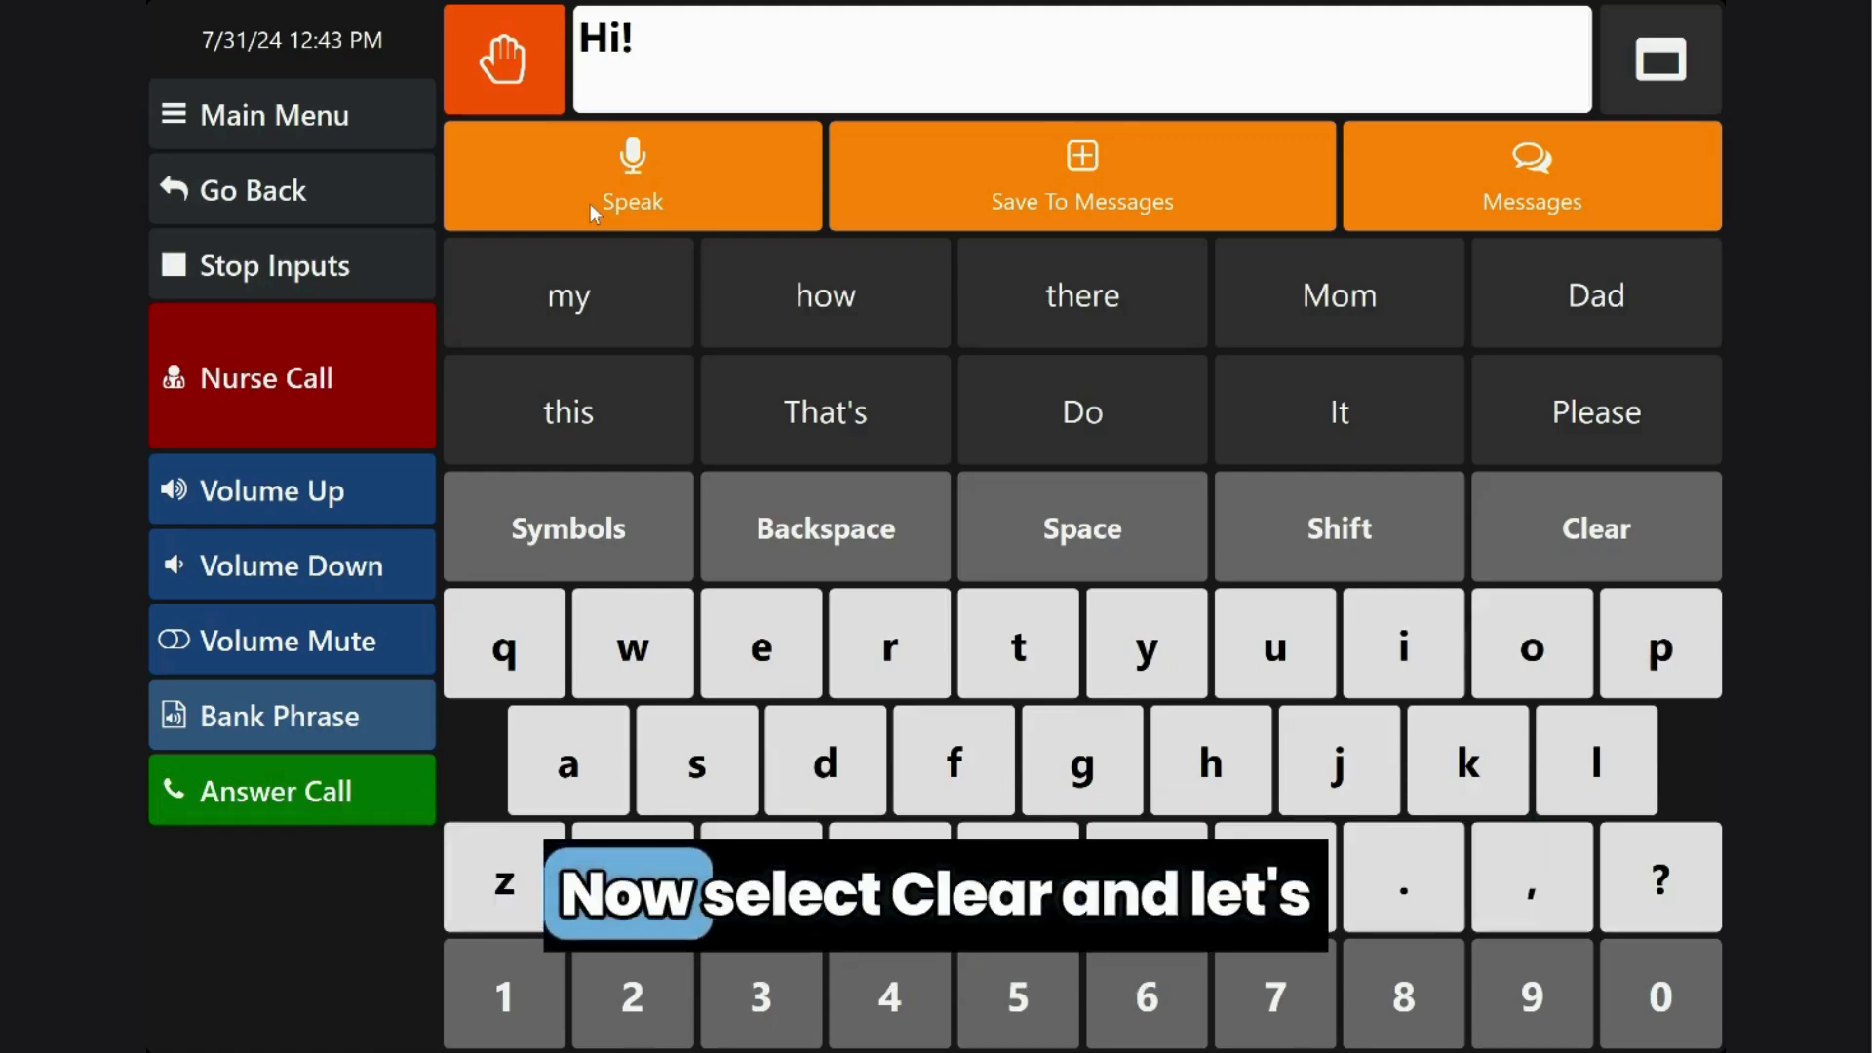
- Clear the message, enter "Hi, my name is" followed by the speaker's first name, and speak it
{"action": "left_click", "coordinate": [1540, 512]}
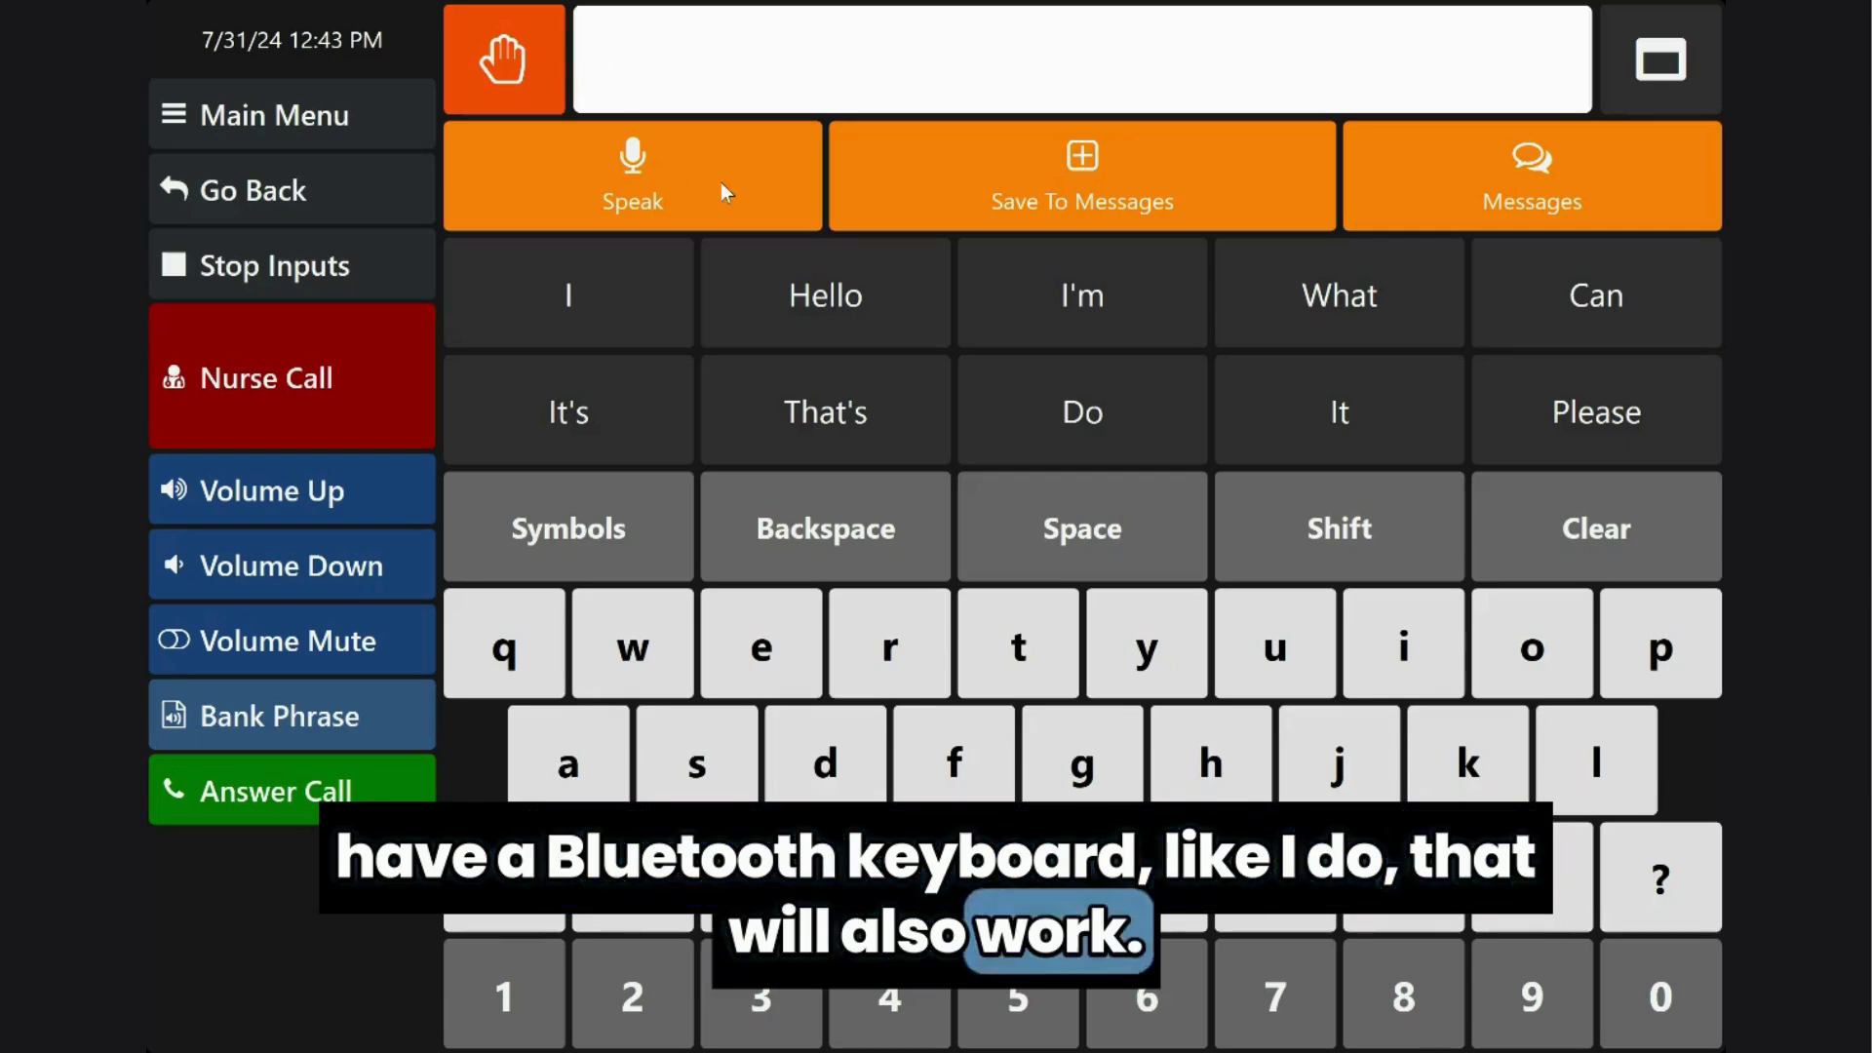
{"action": "type", "text": "Hi, "}
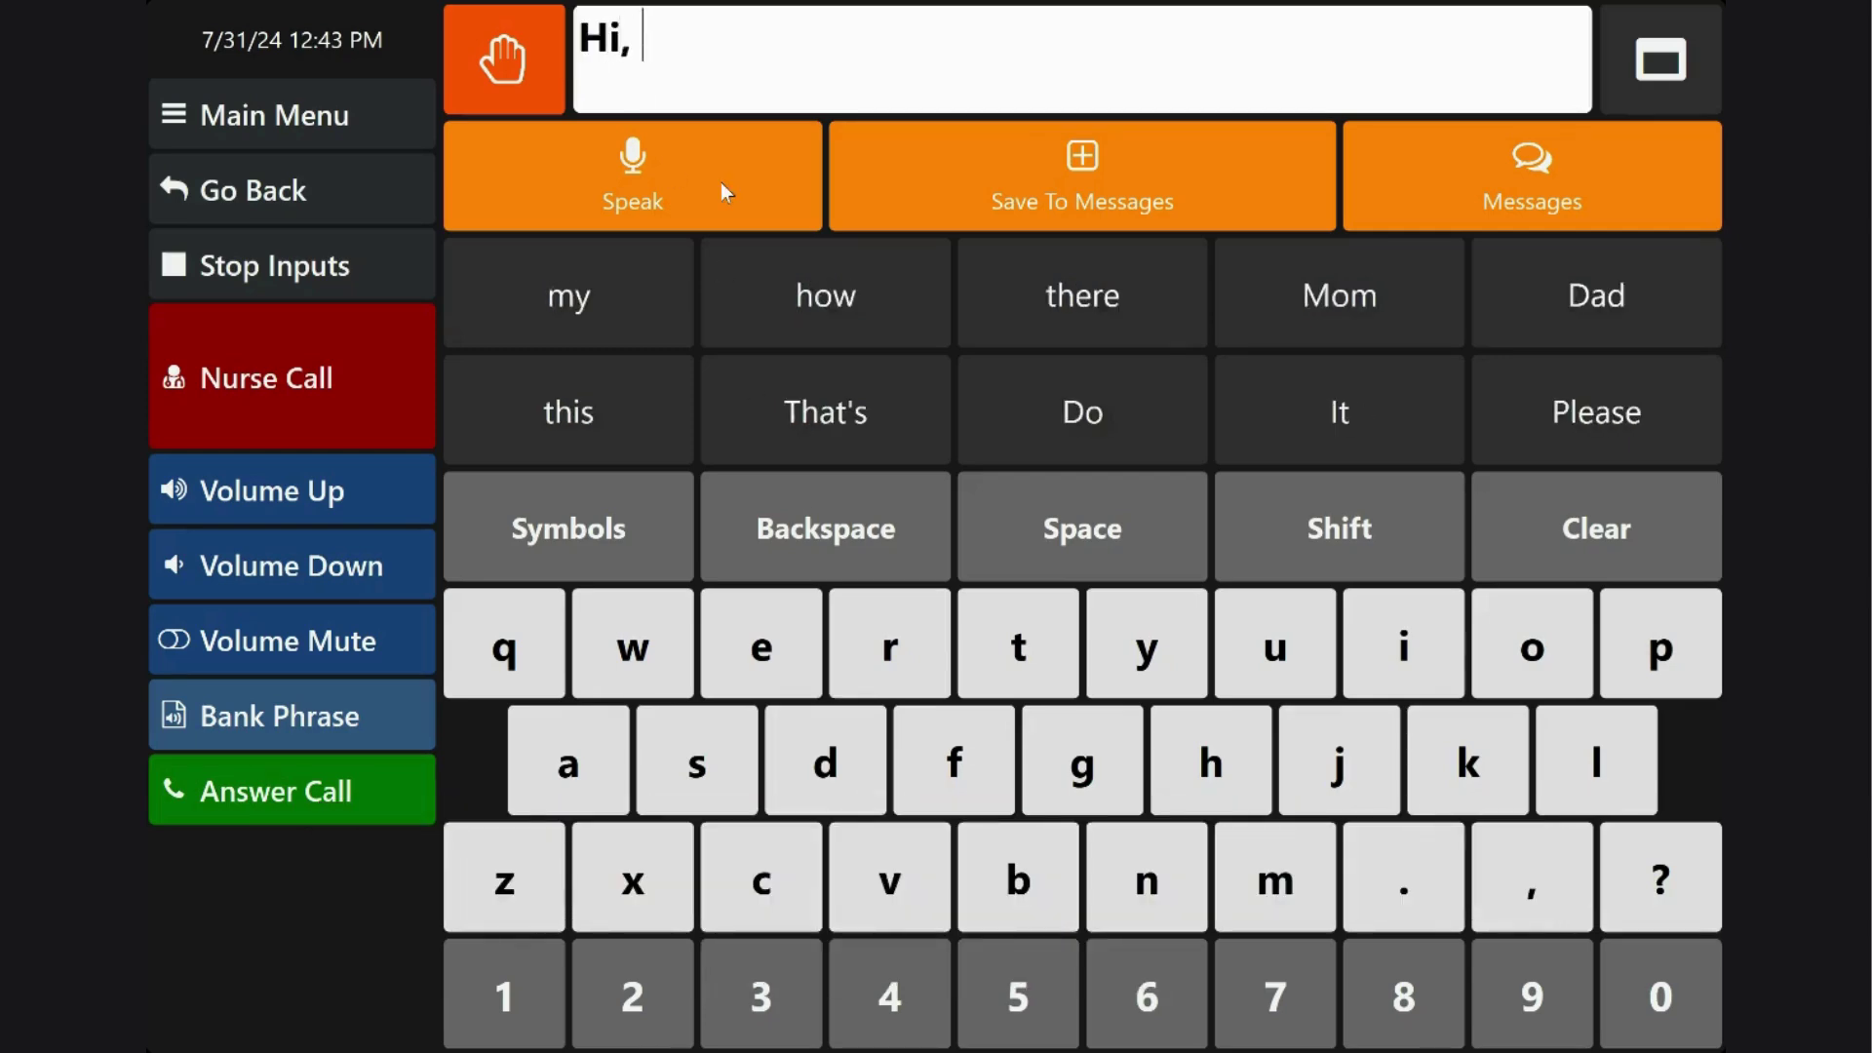
{"action": "type", "text": "my name is "}
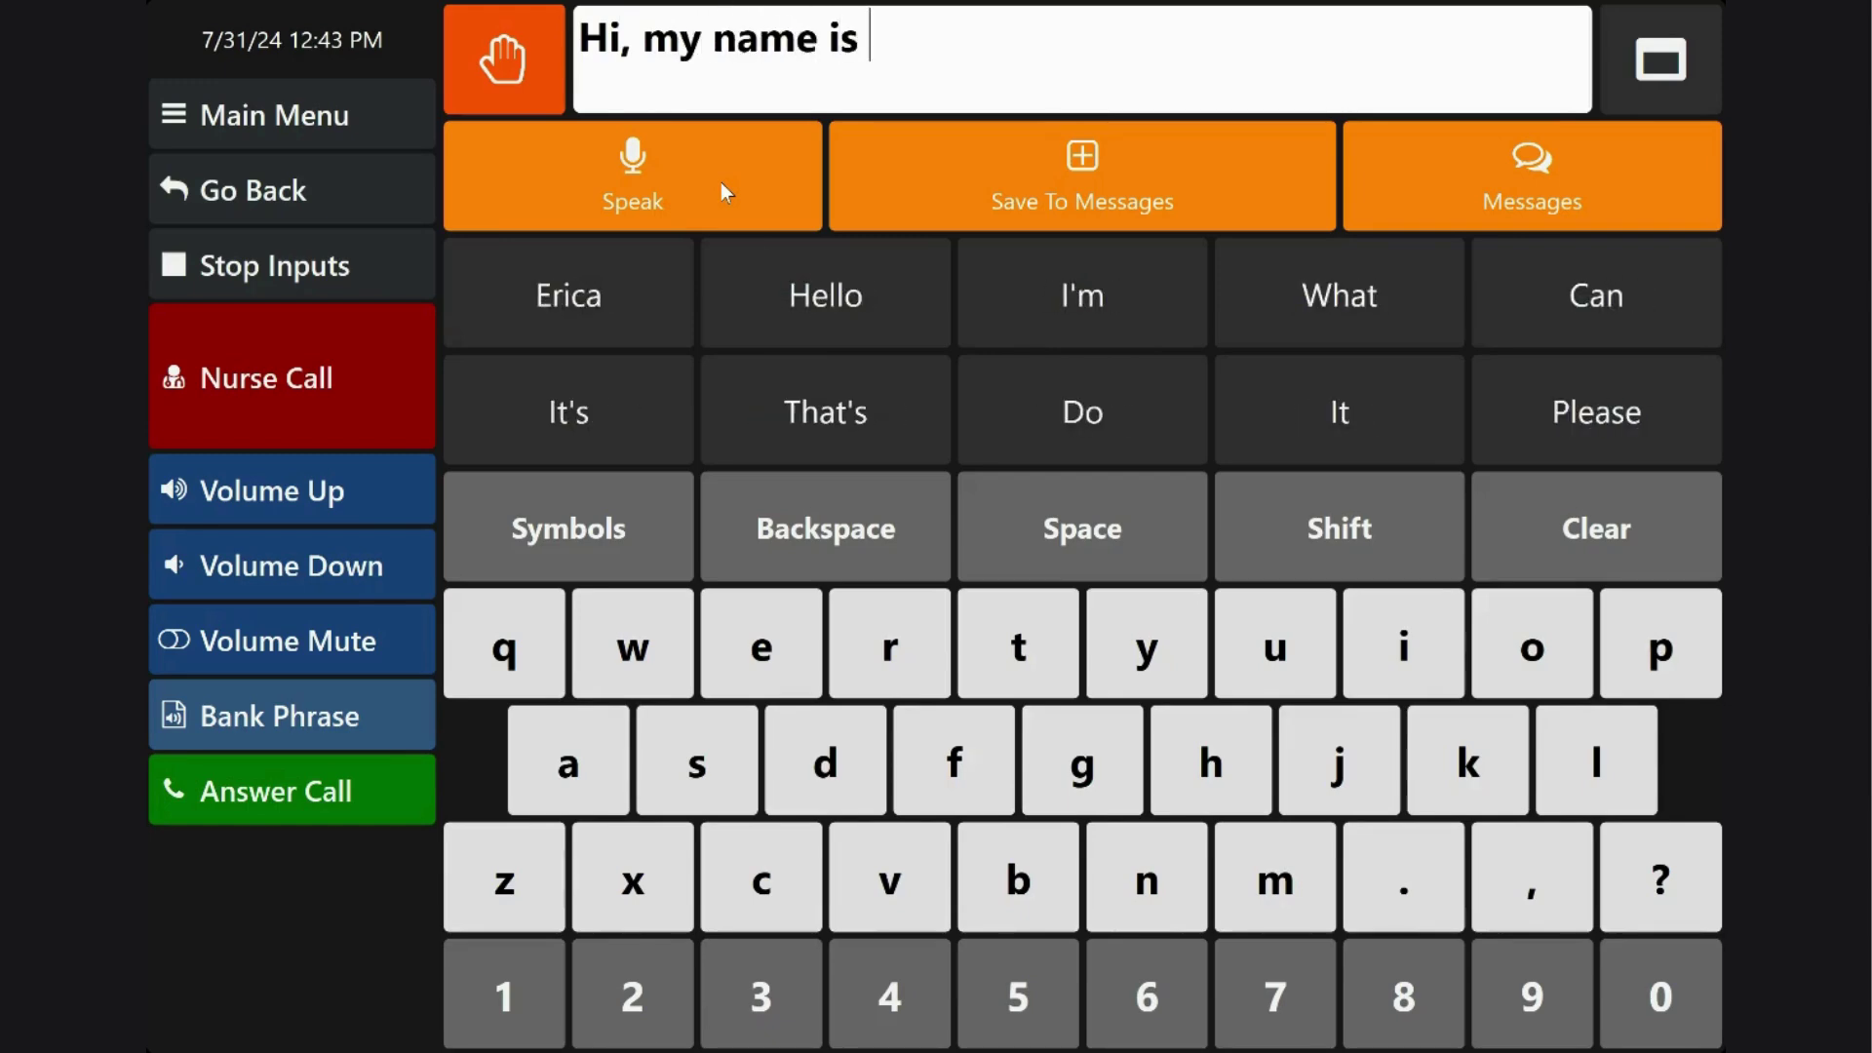
{"action": "type", "text": "Erica"}
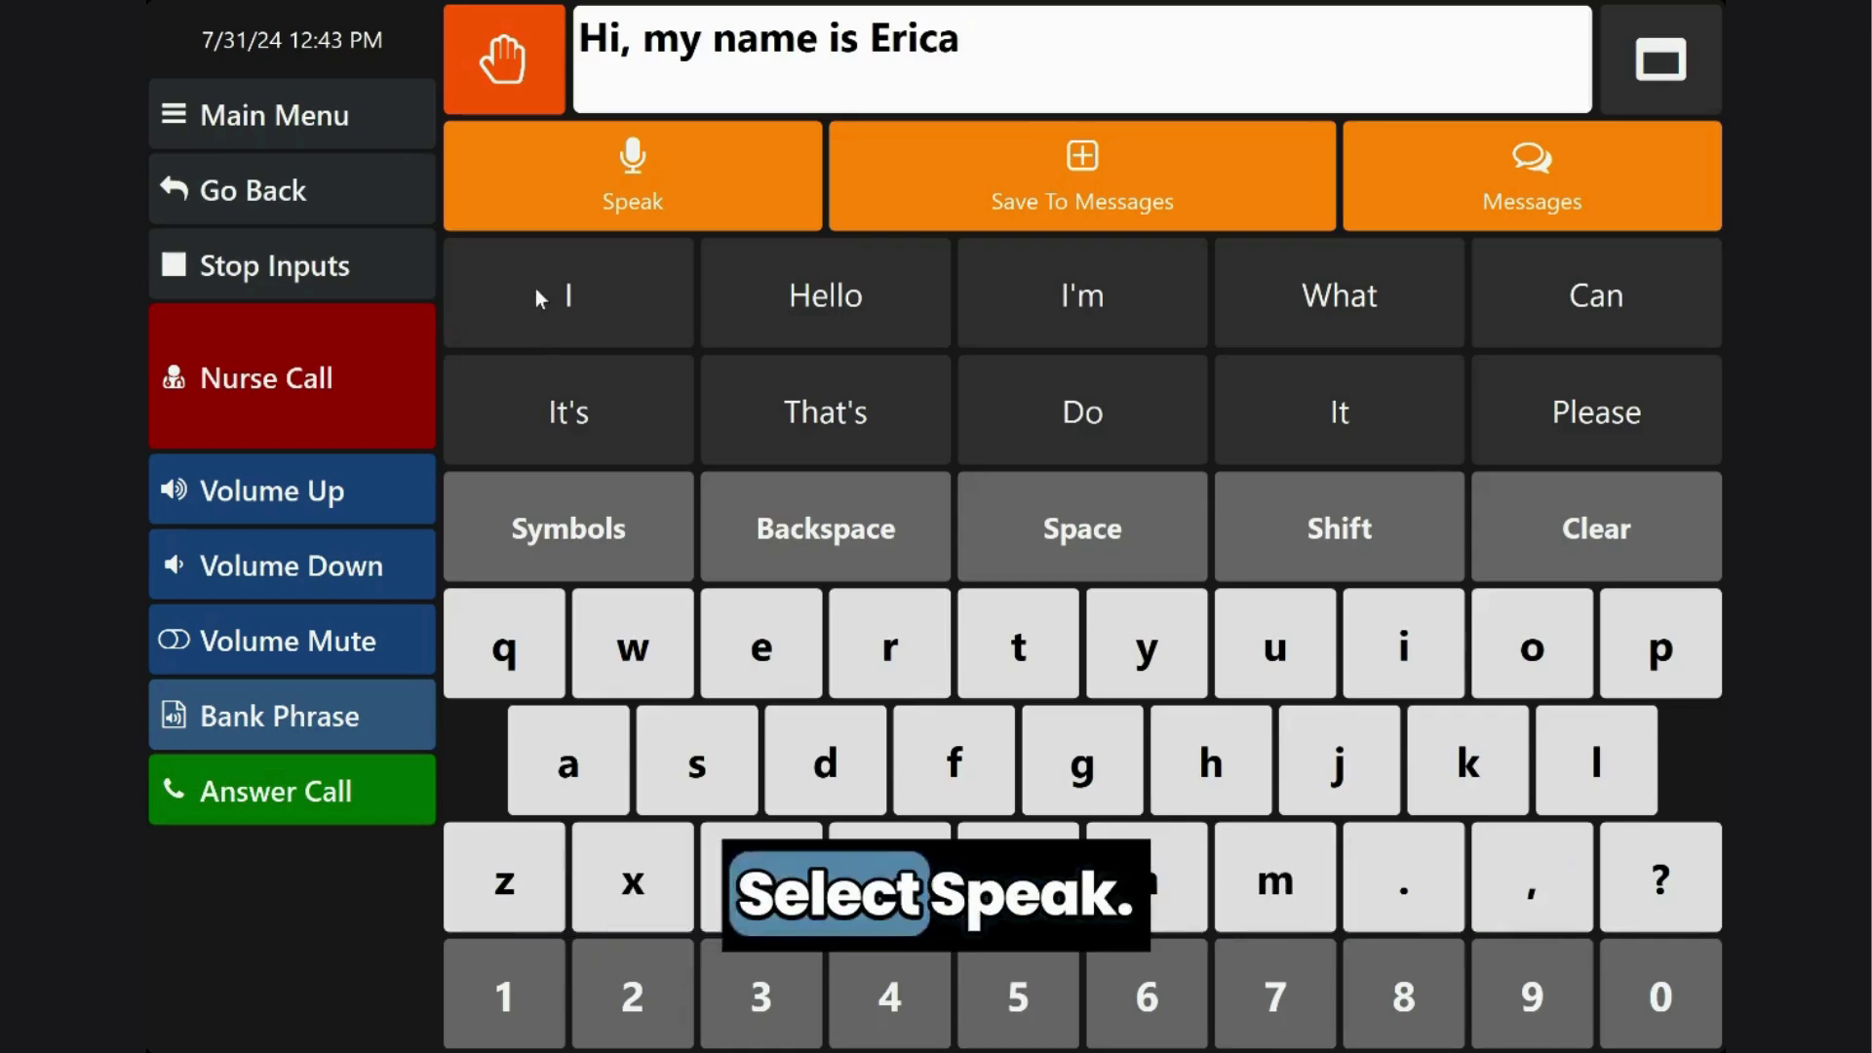
{"action": "left_click", "coordinate": [607, 170]}
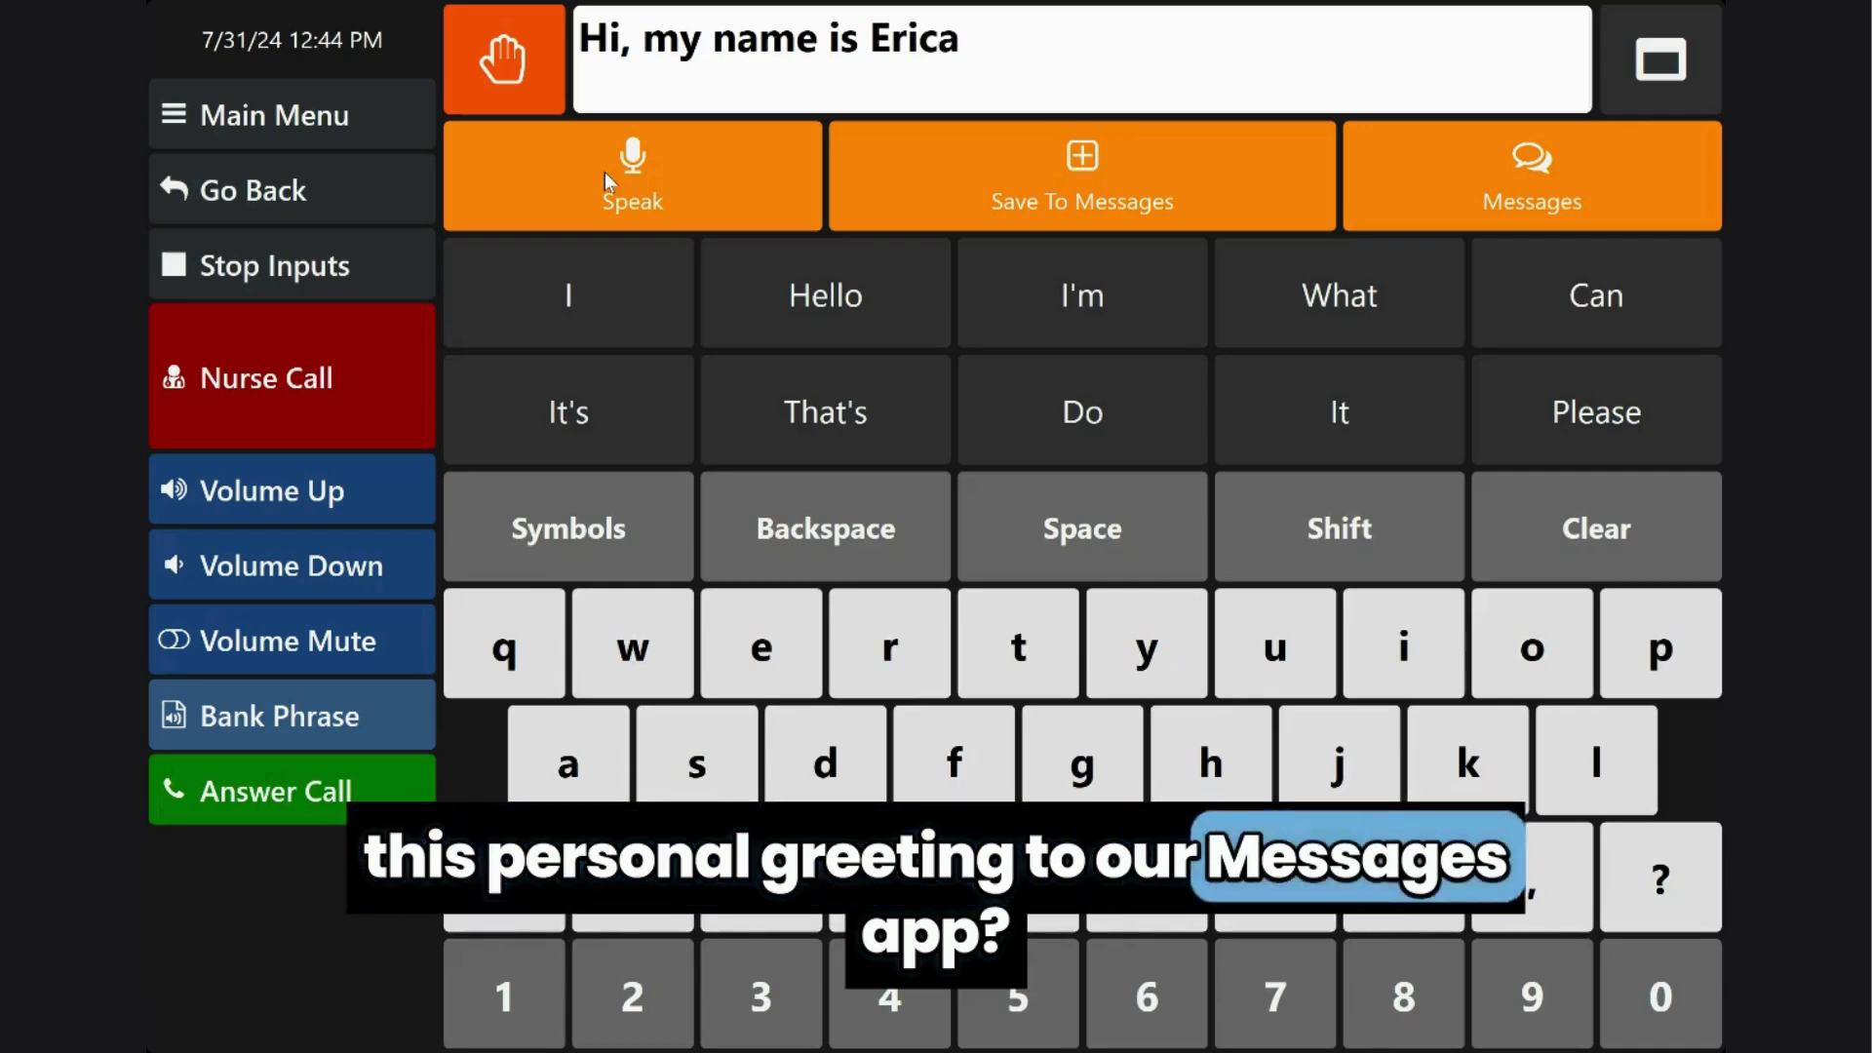
- Save the name introduction to the Greetings messages and remove it from that category again
{"action": "left_click", "coordinate": [1088, 172]}
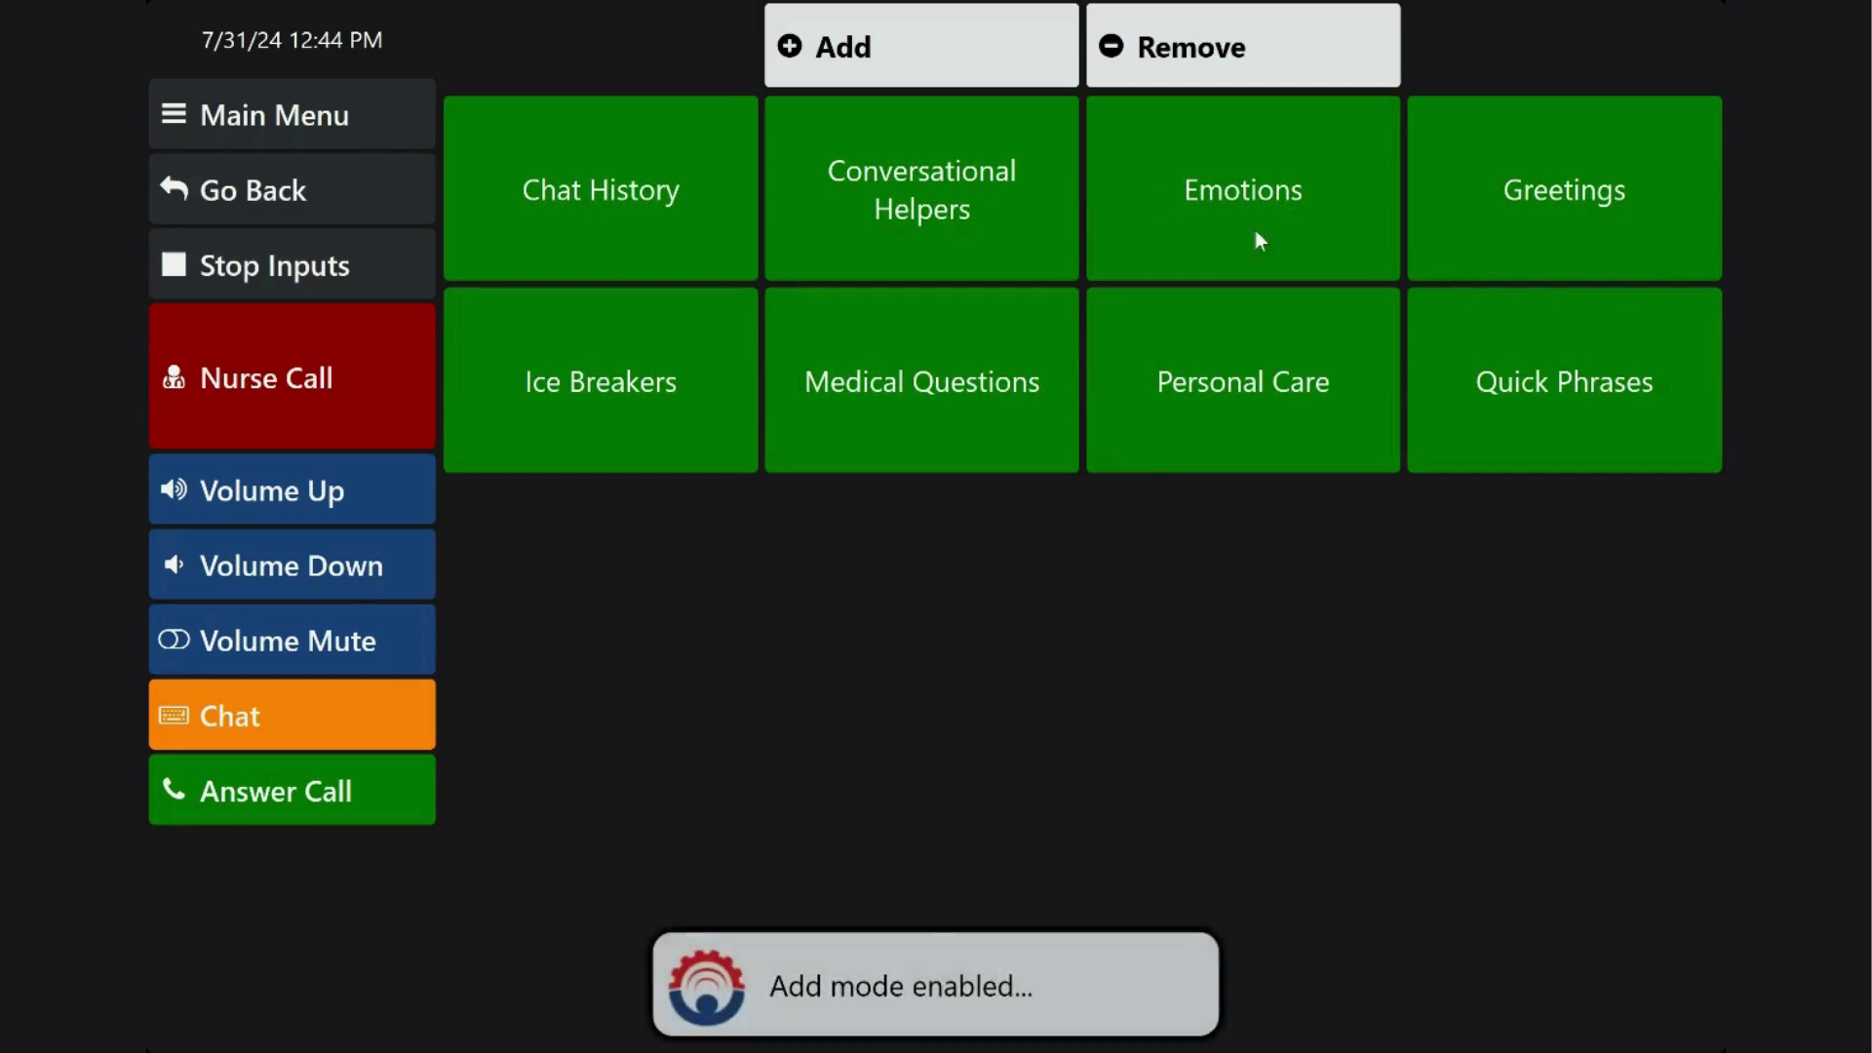
{"action": "left_click", "coordinate": [1540, 191]}
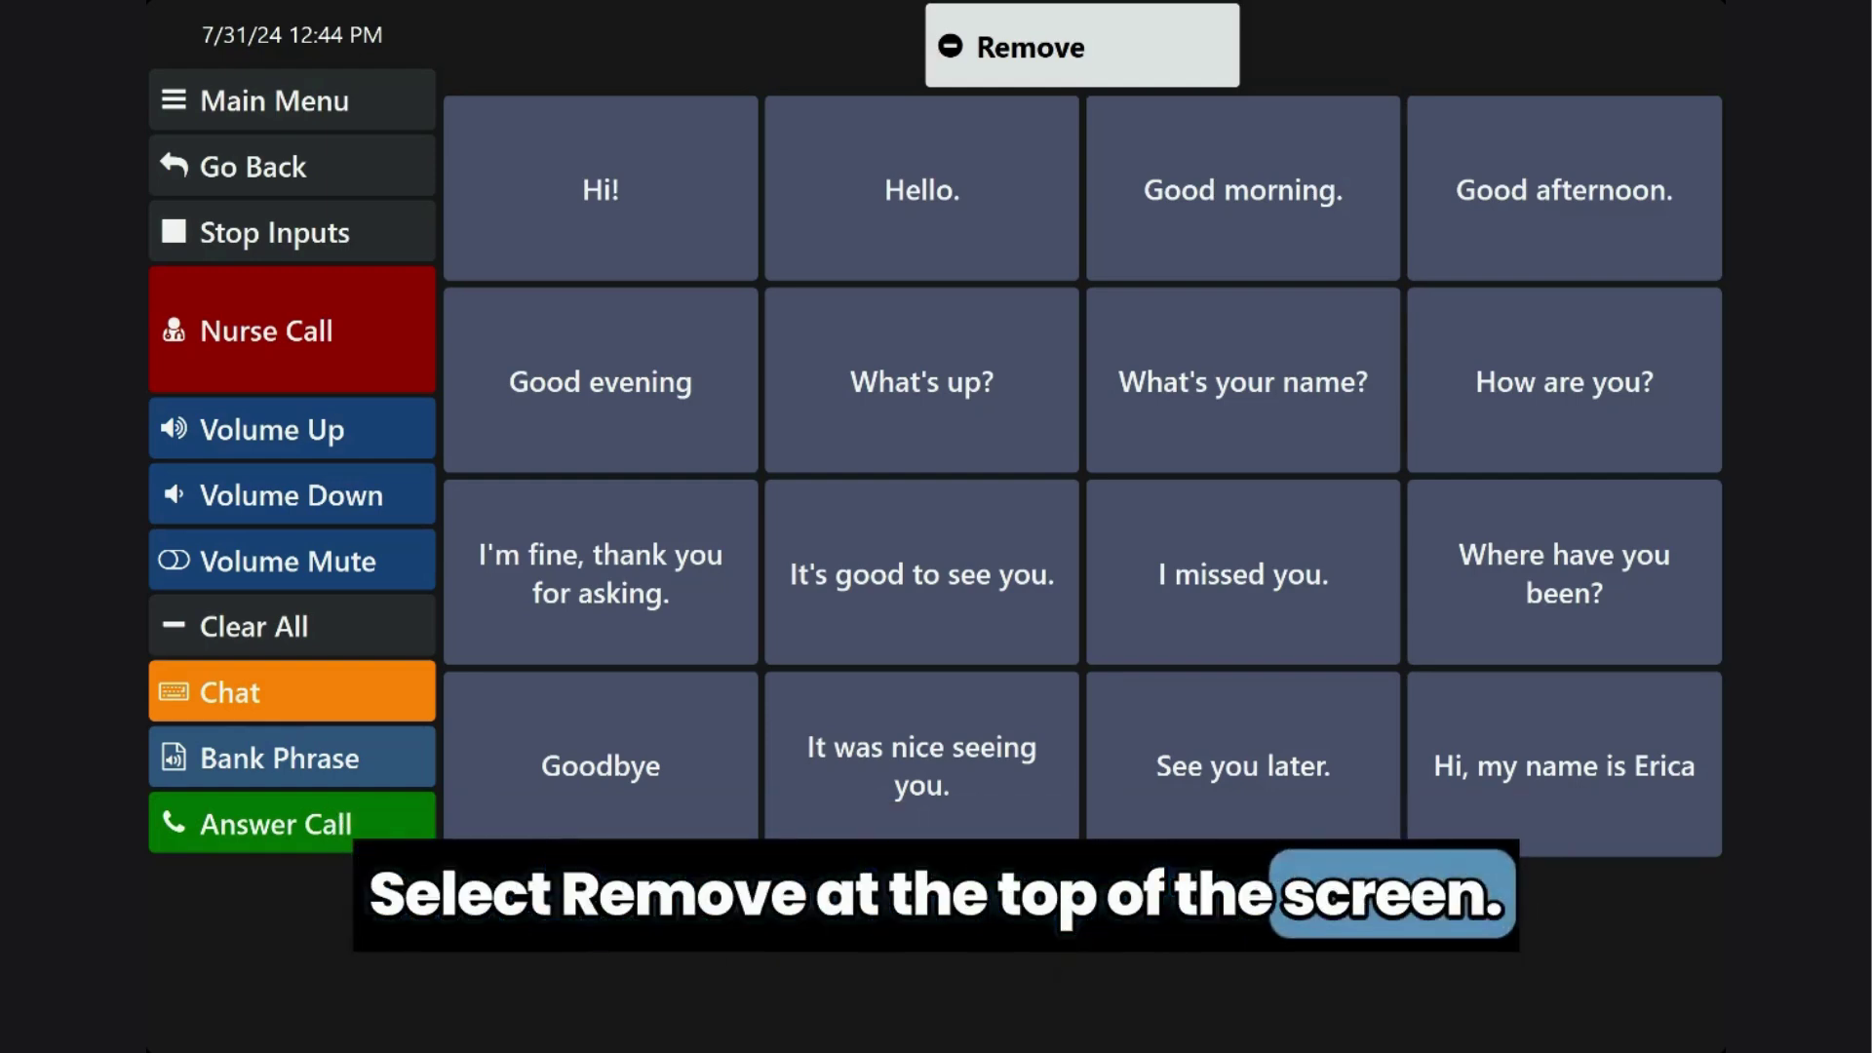
{"action": "left_click", "coordinate": [1092, 34]}
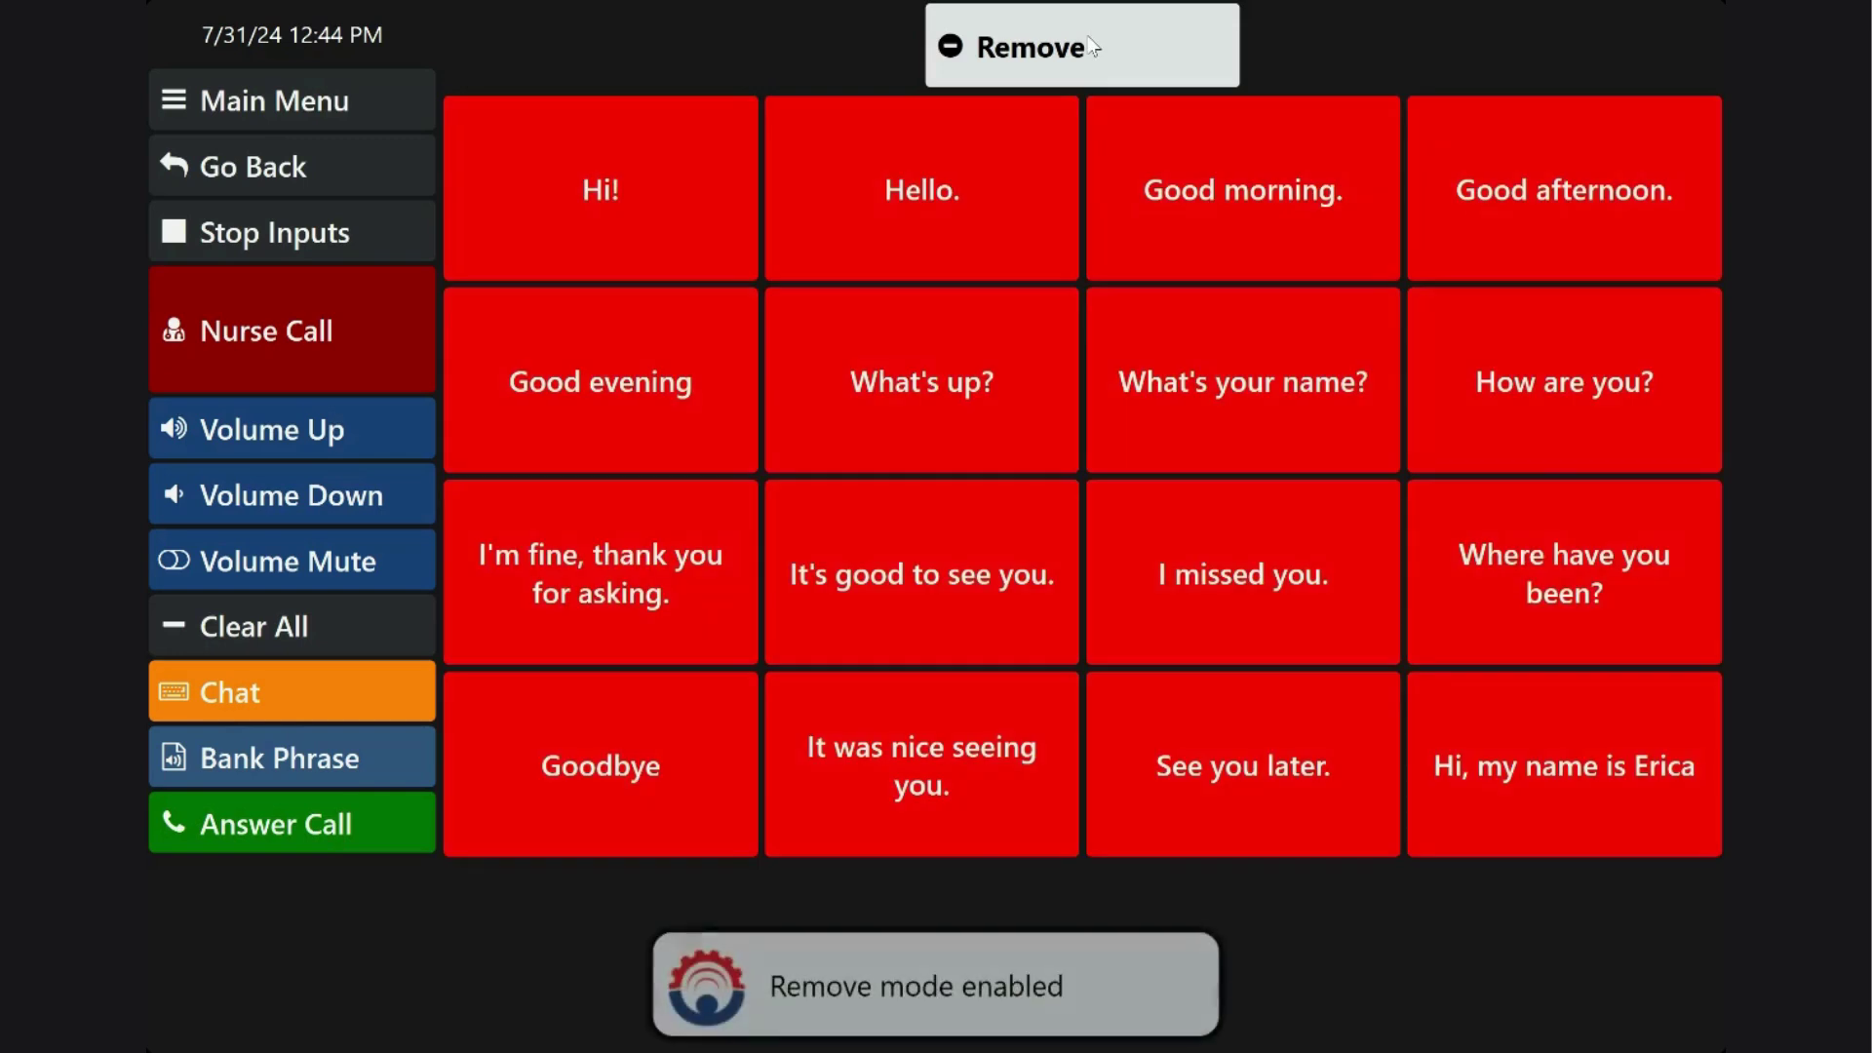
{"action": "left_click", "coordinate": [1579, 770]}
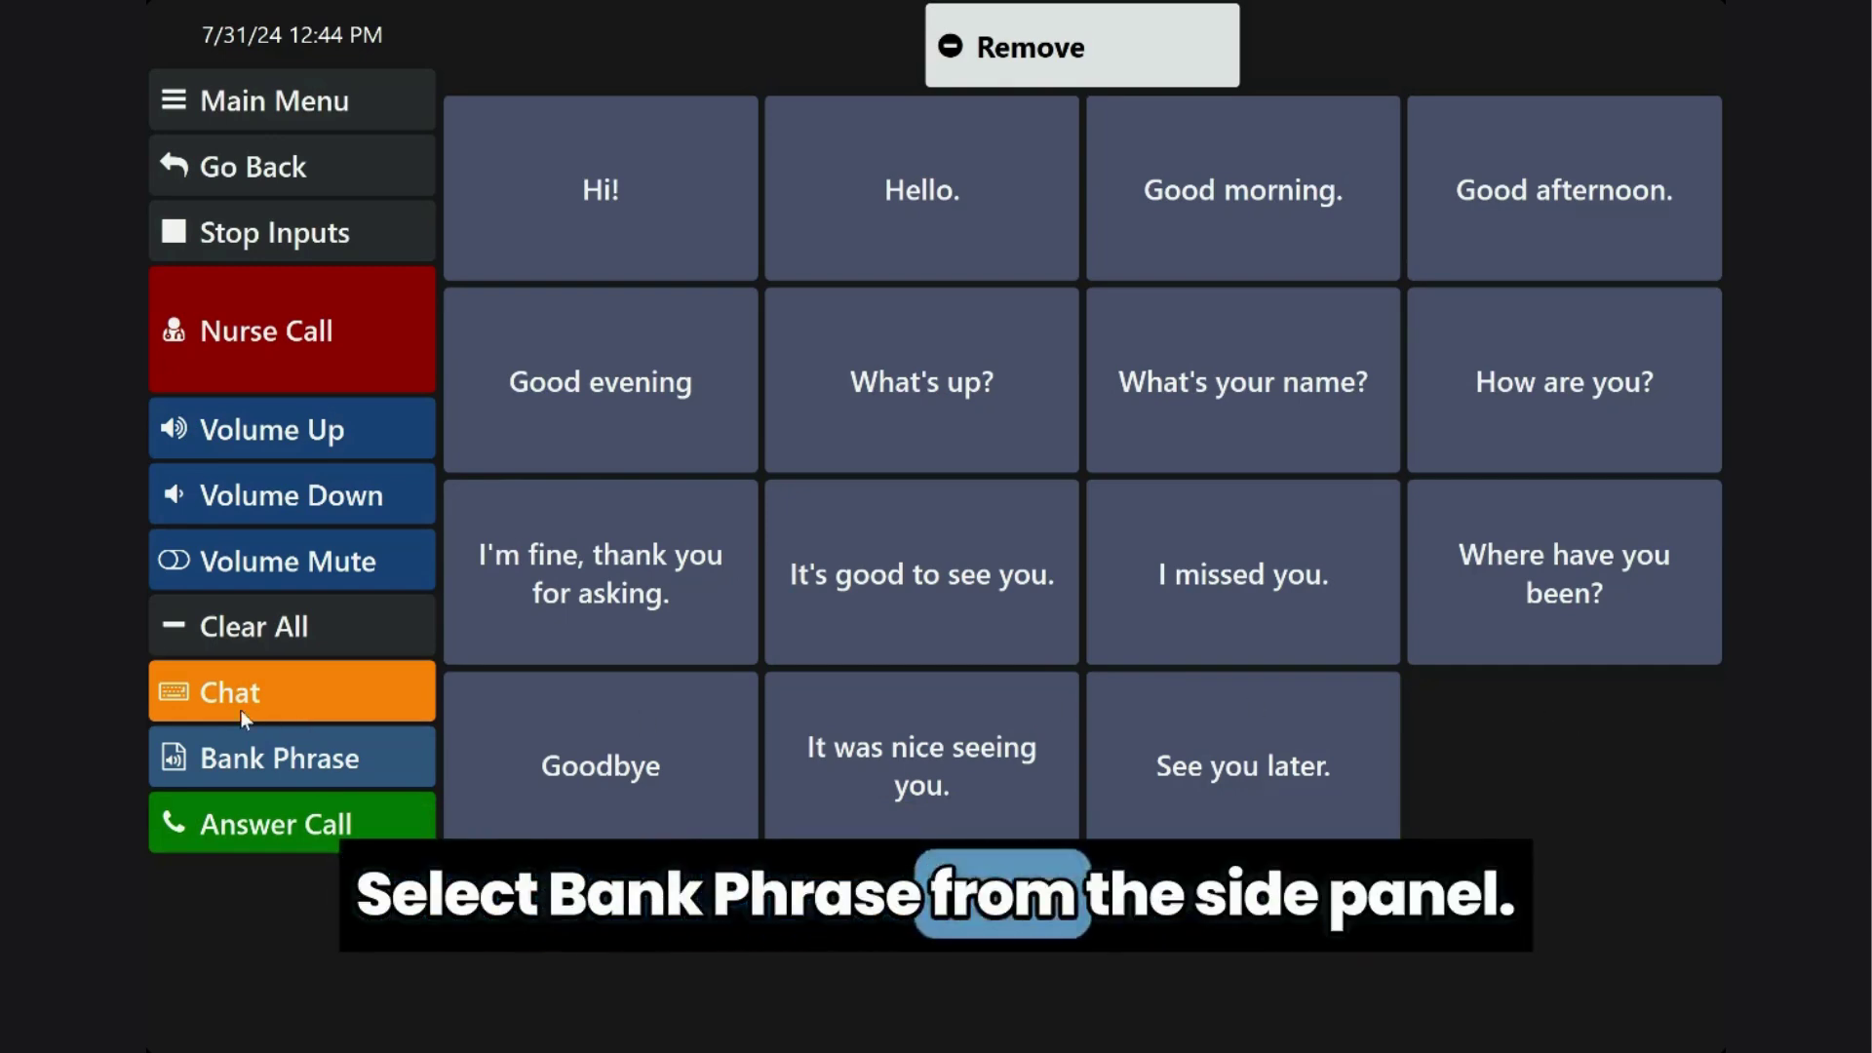
- Bank the name introduction phrase with a 3-second voice recording
{"action": "left_click", "coordinate": [268, 763]}
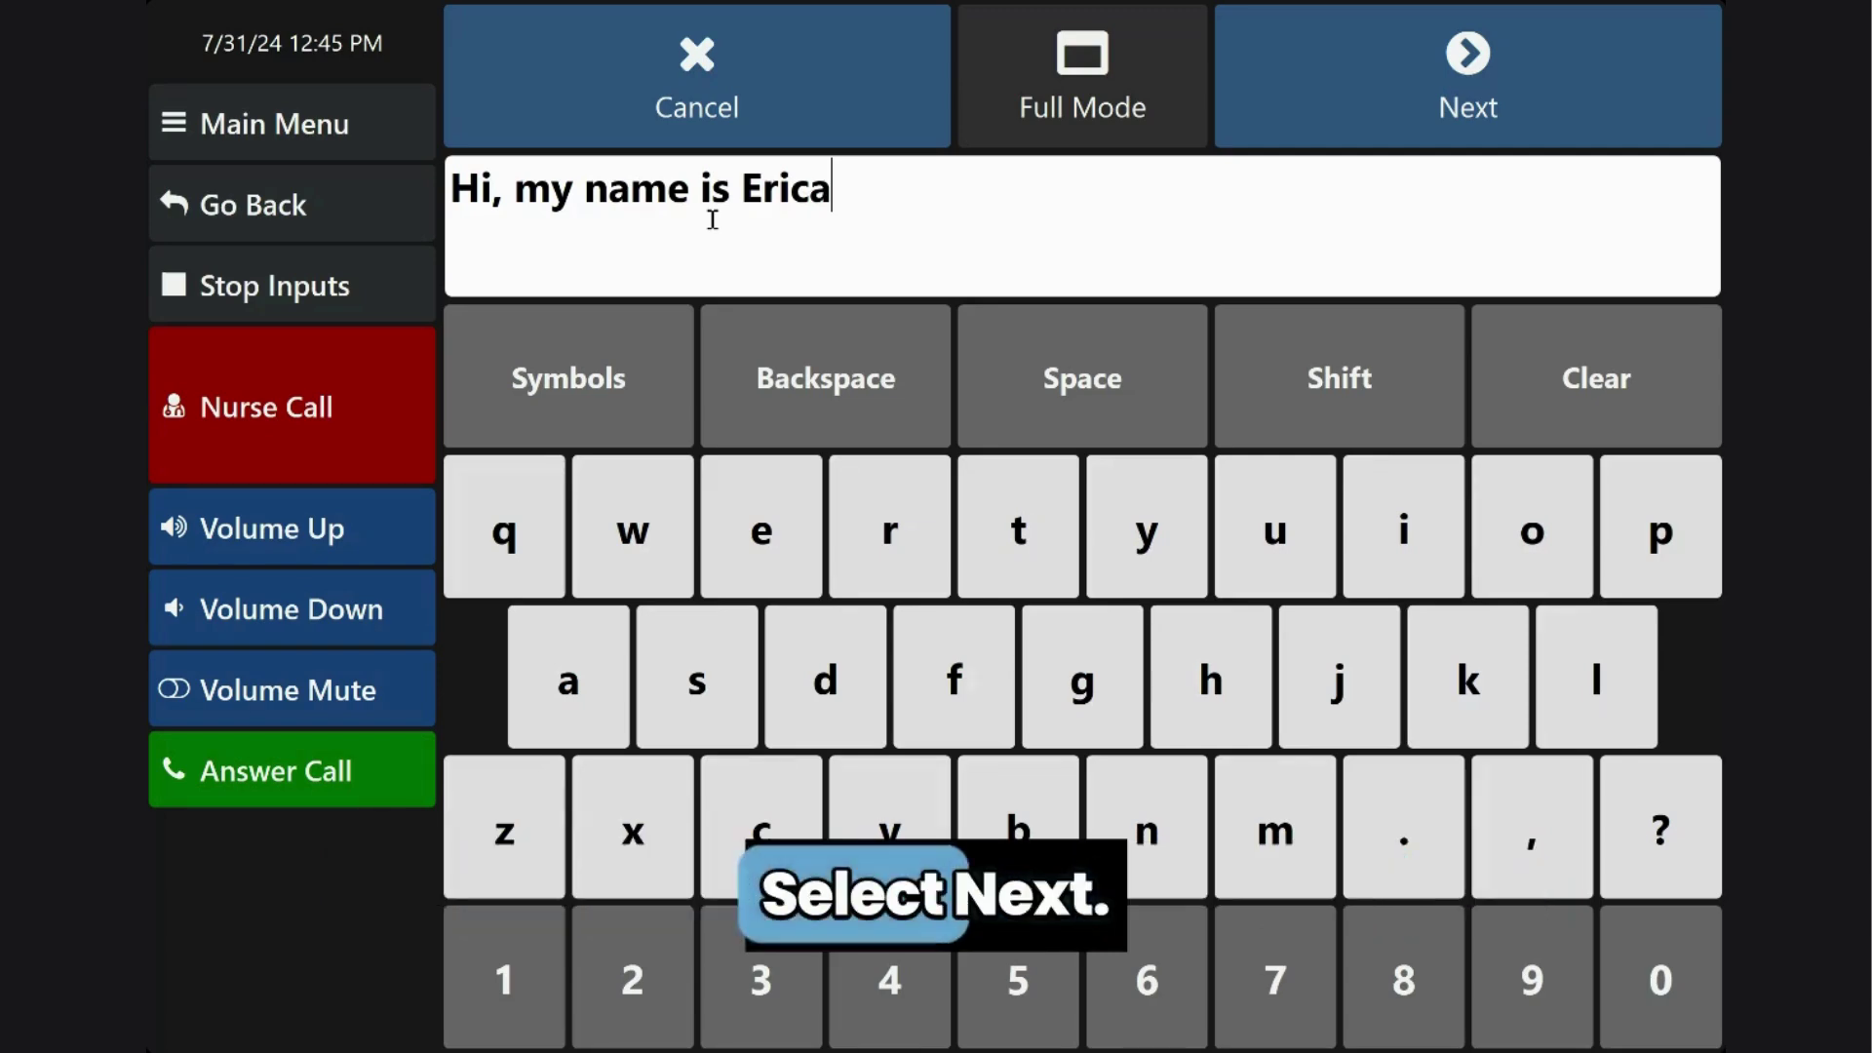
{"action": "left_click", "coordinate": [1407, 61]}
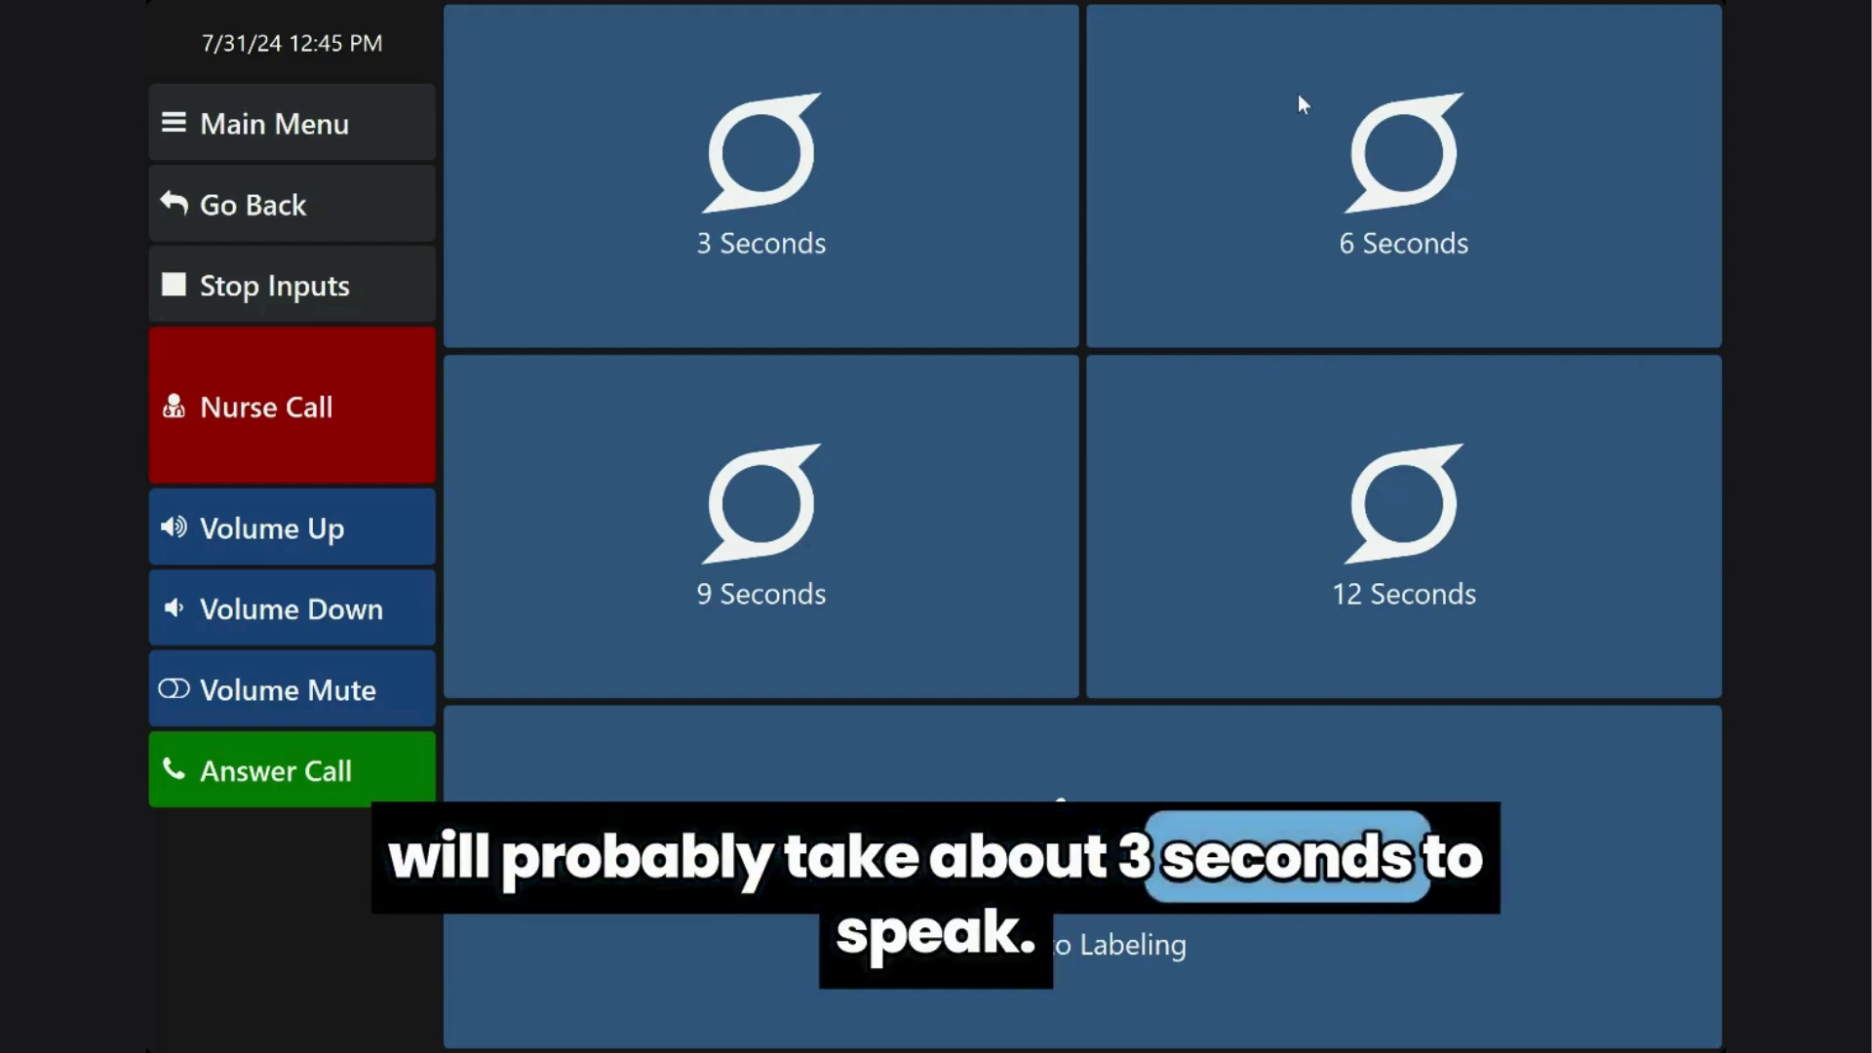
{"action": "left_click", "coordinate": [659, 199]}
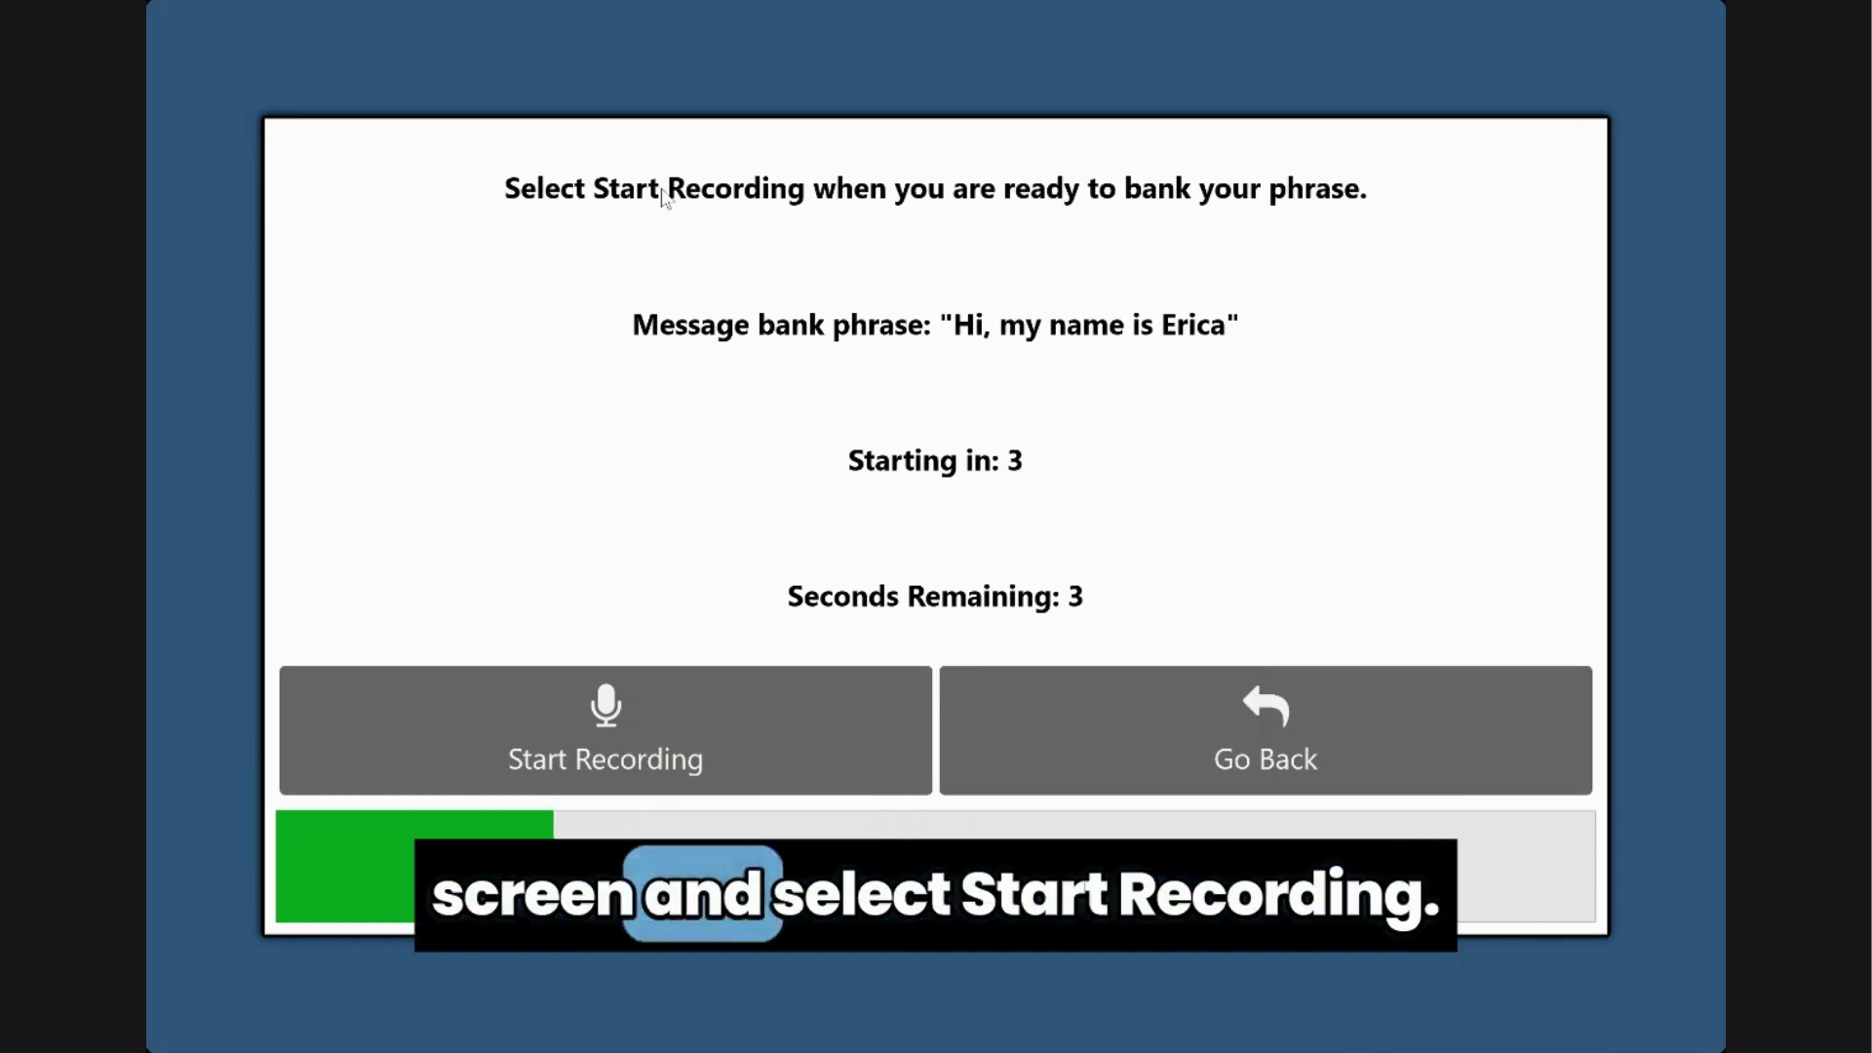
{"action": "left_click", "coordinate": [766, 774]}
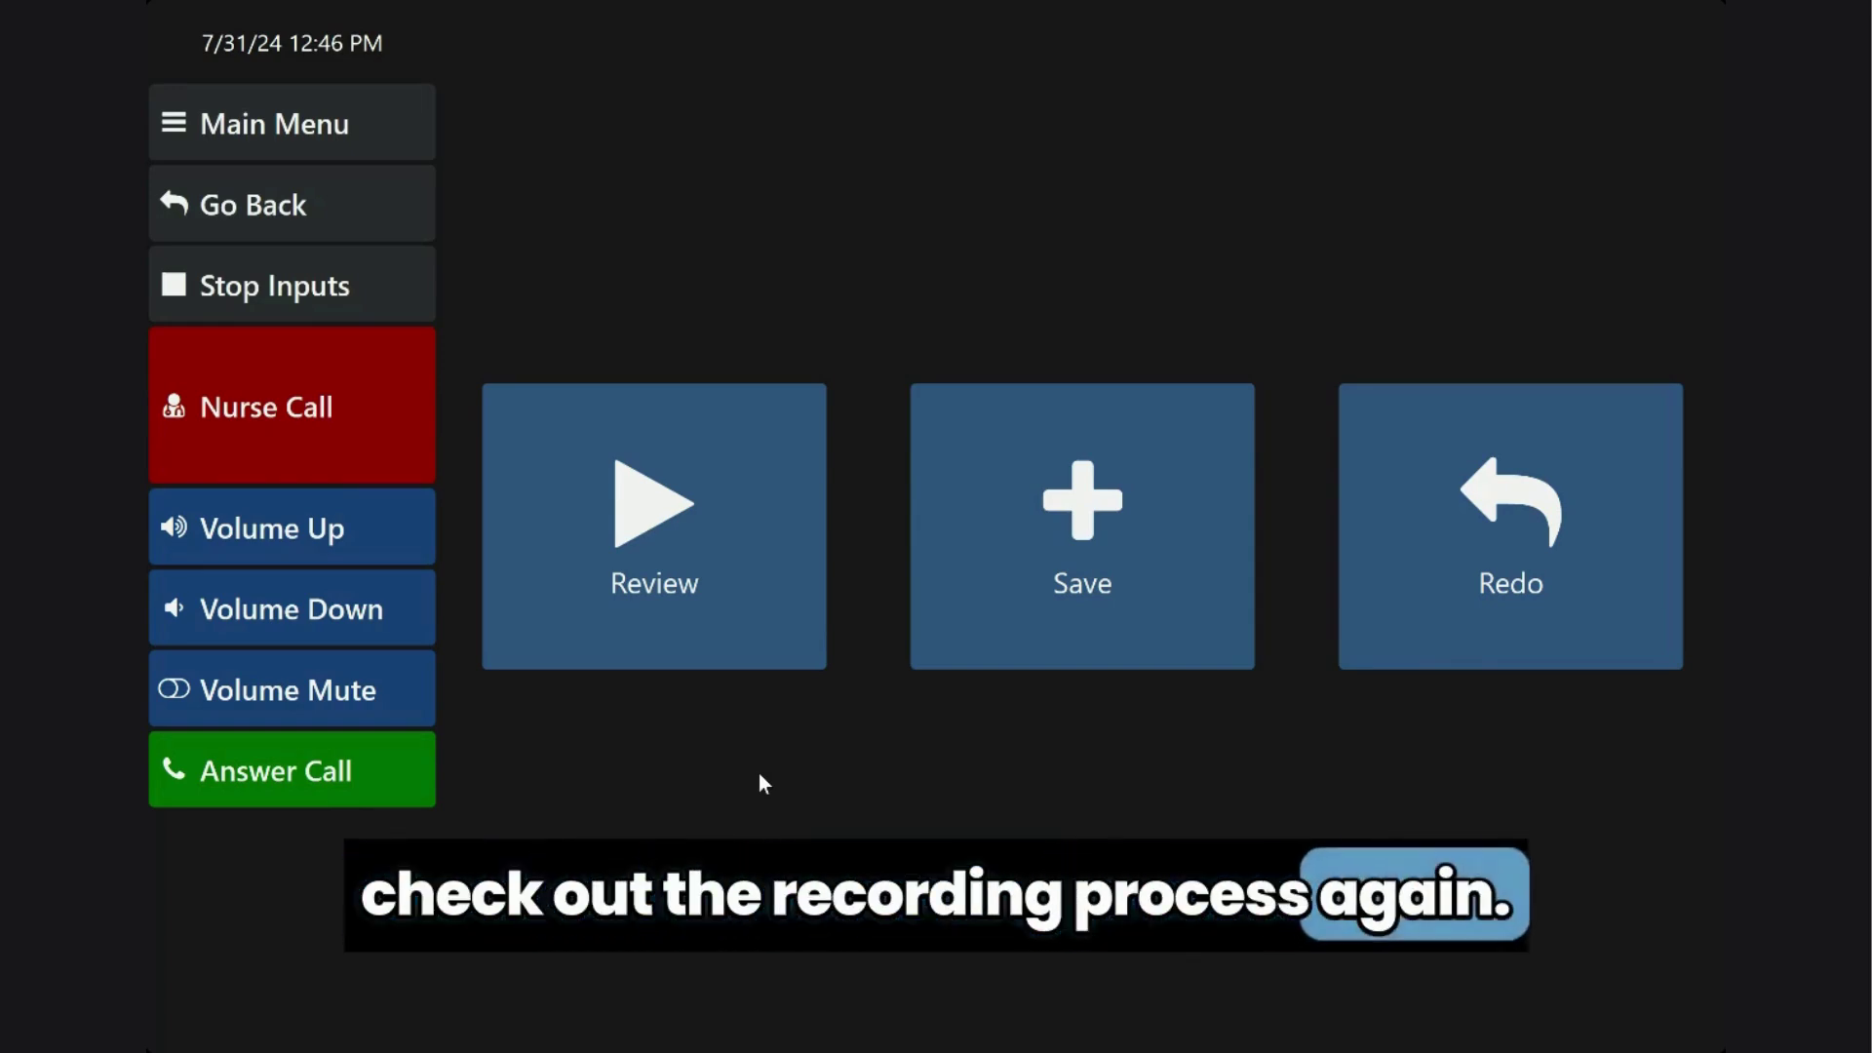
- Redo the recording of the banked phrase and save it after reviewing the playback
{"action": "left_click", "coordinate": [1524, 515]}
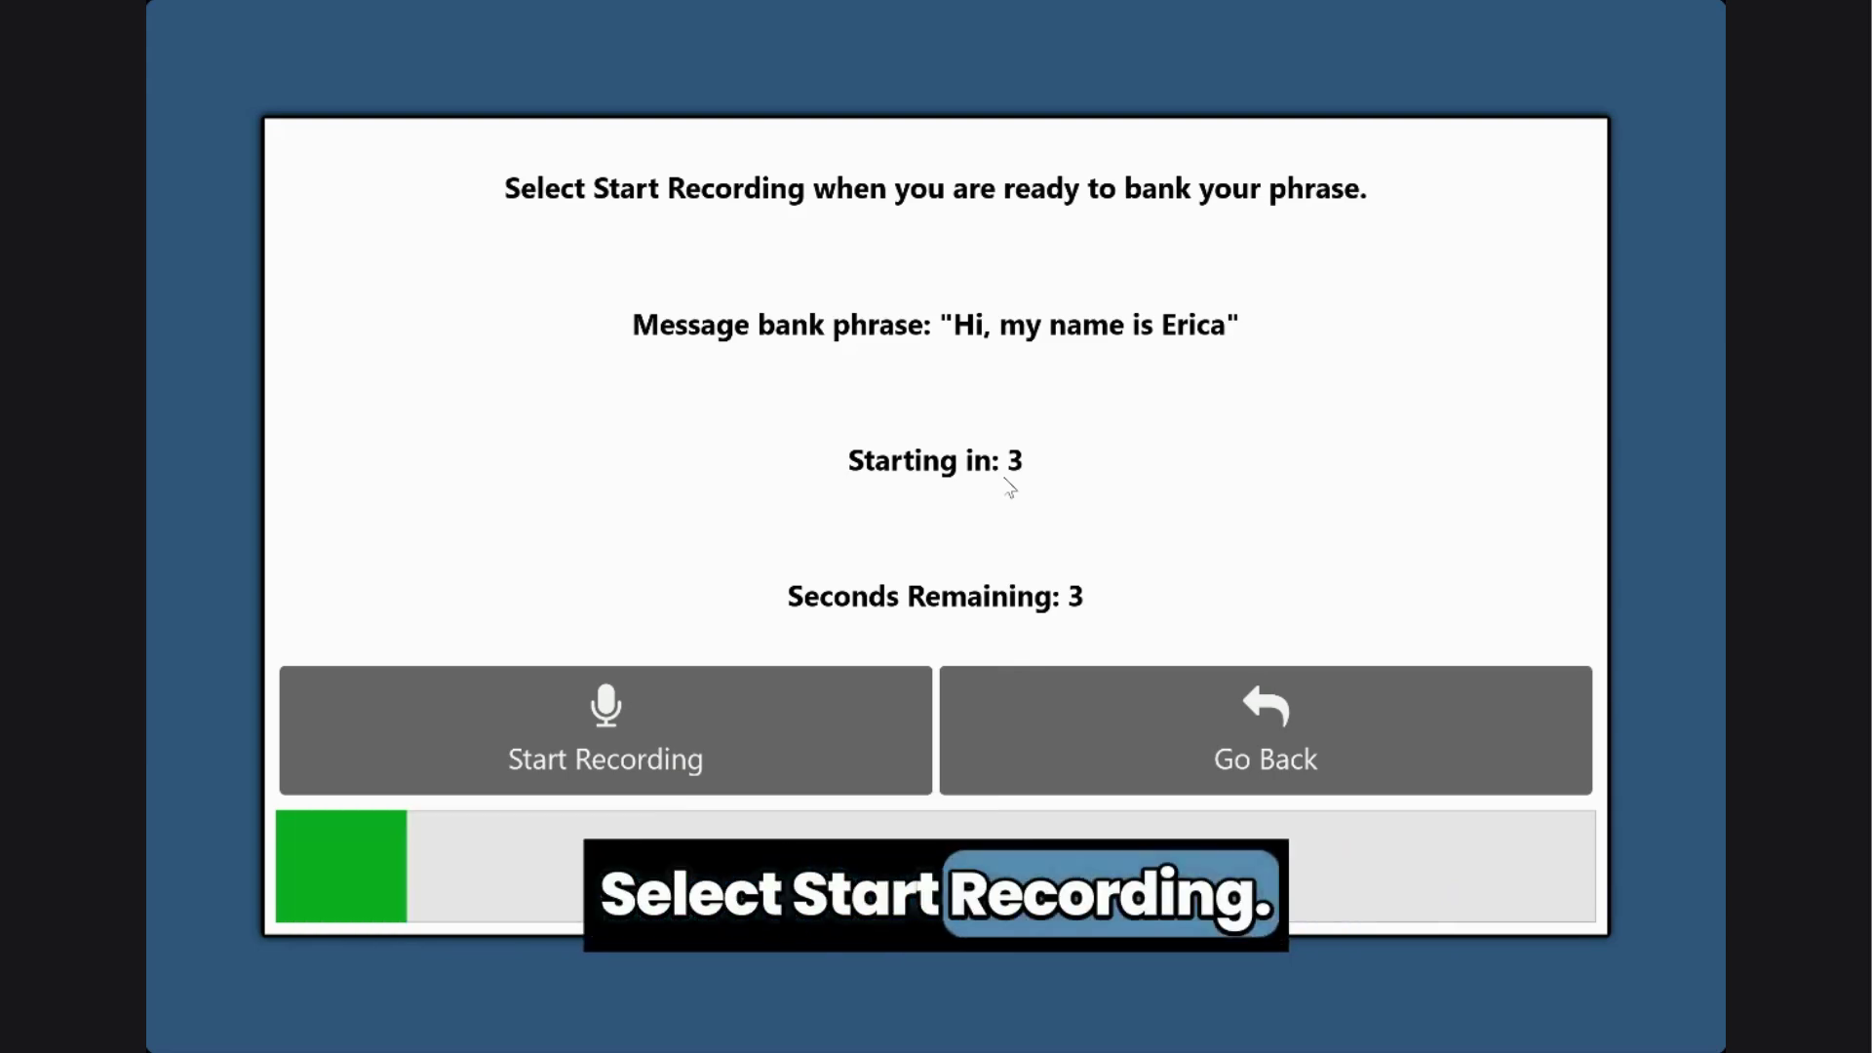
{"action": "left_click", "coordinate": [582, 736]}
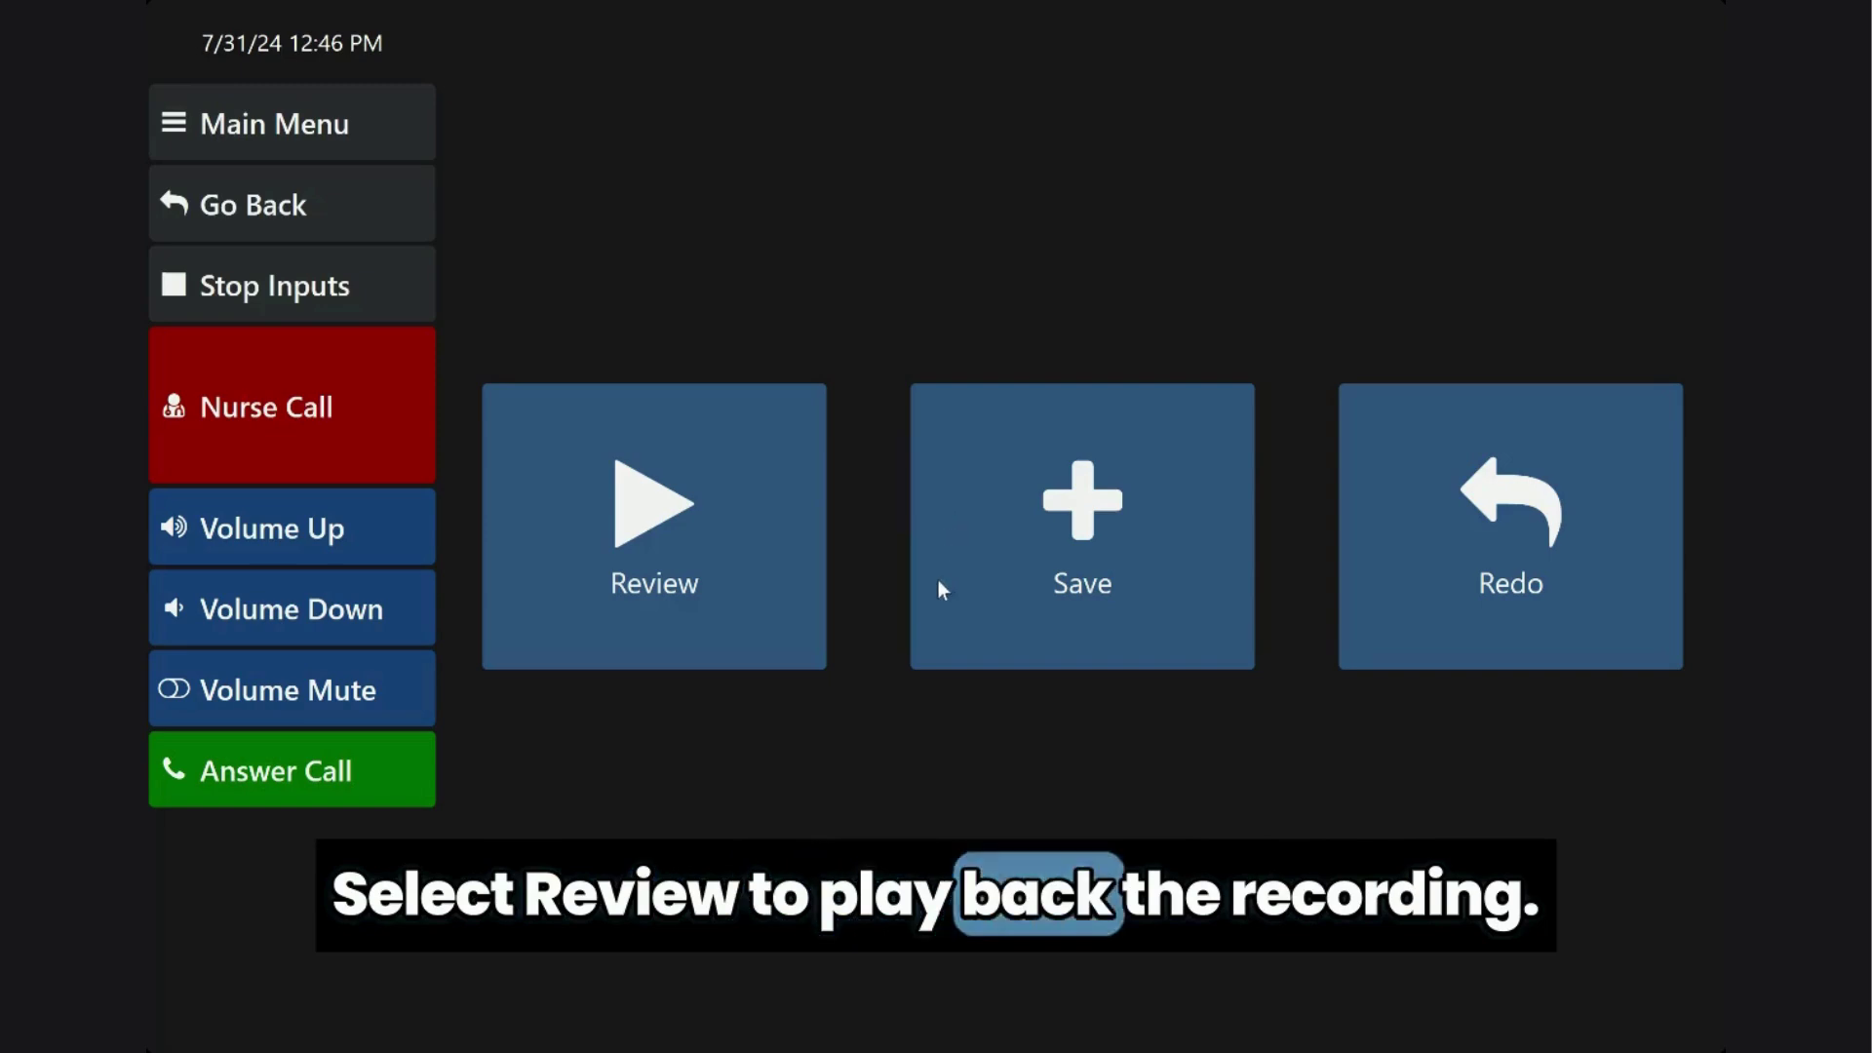
{"action": "left_click", "coordinate": [682, 553]}
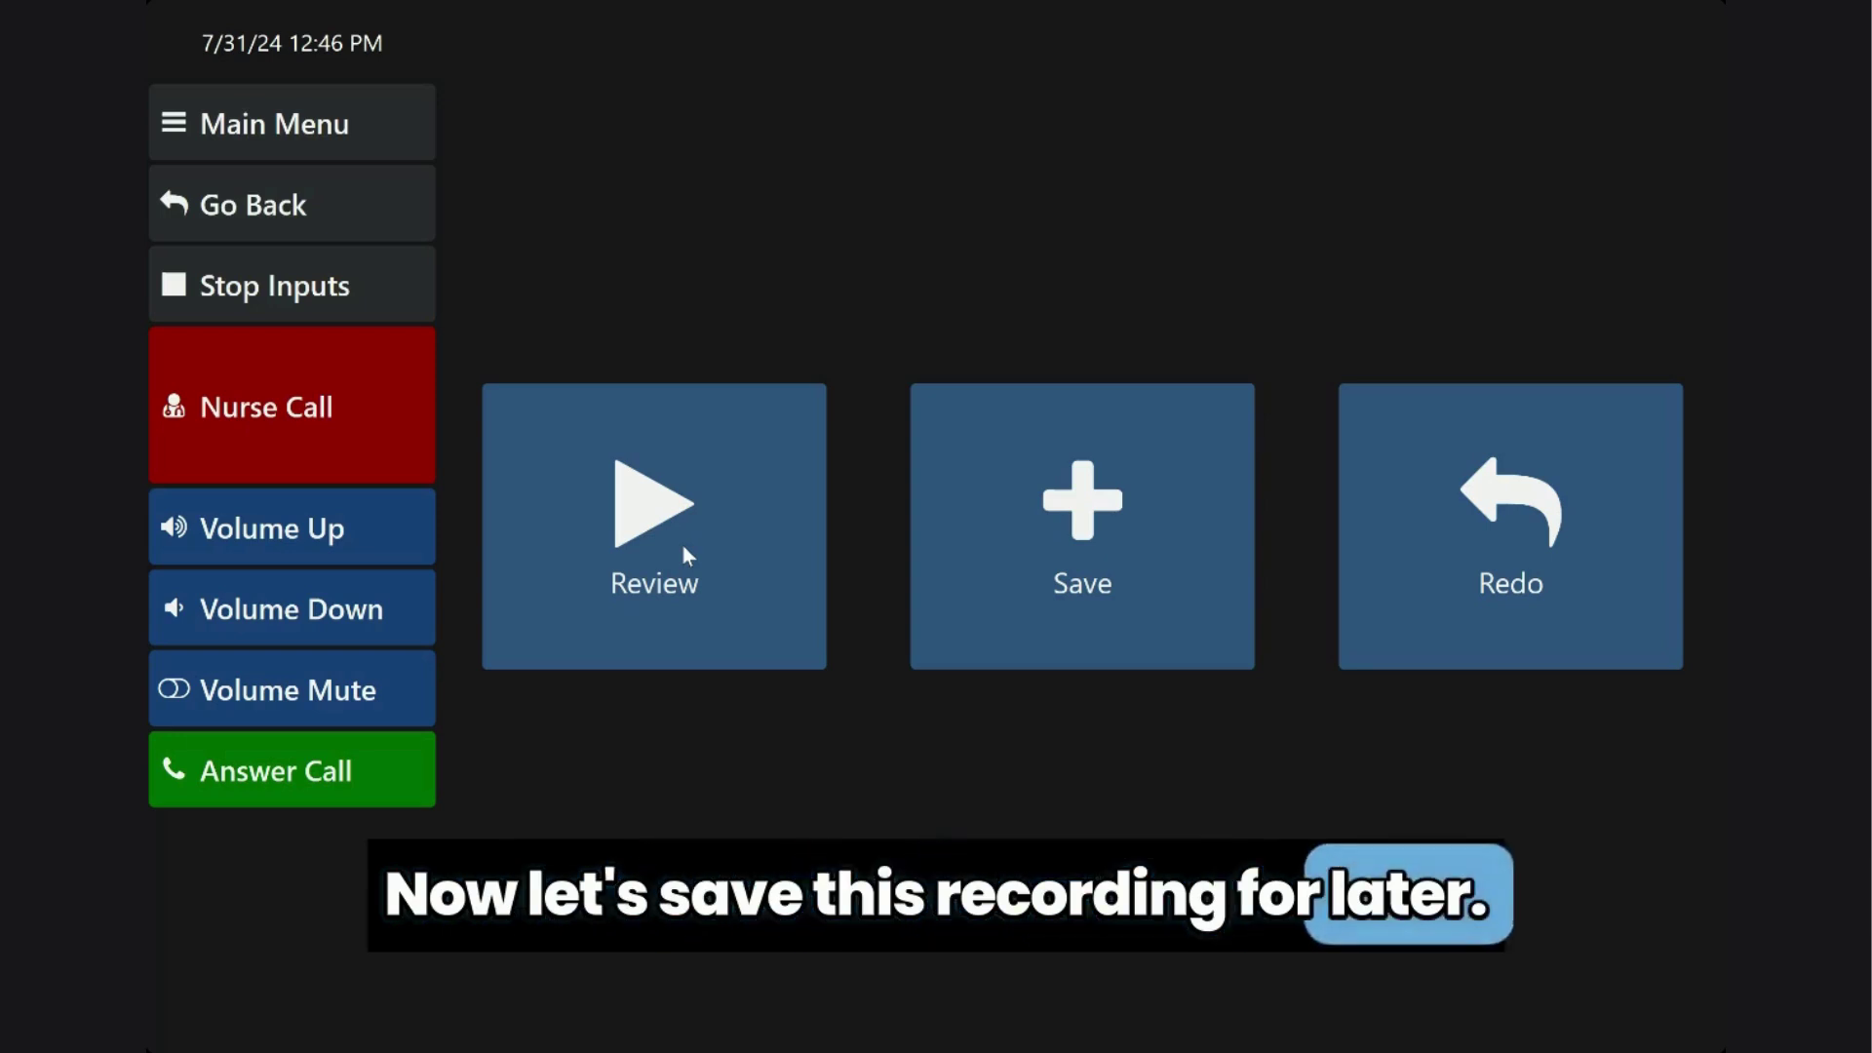
{"action": "left_click", "coordinate": [1072, 511]}
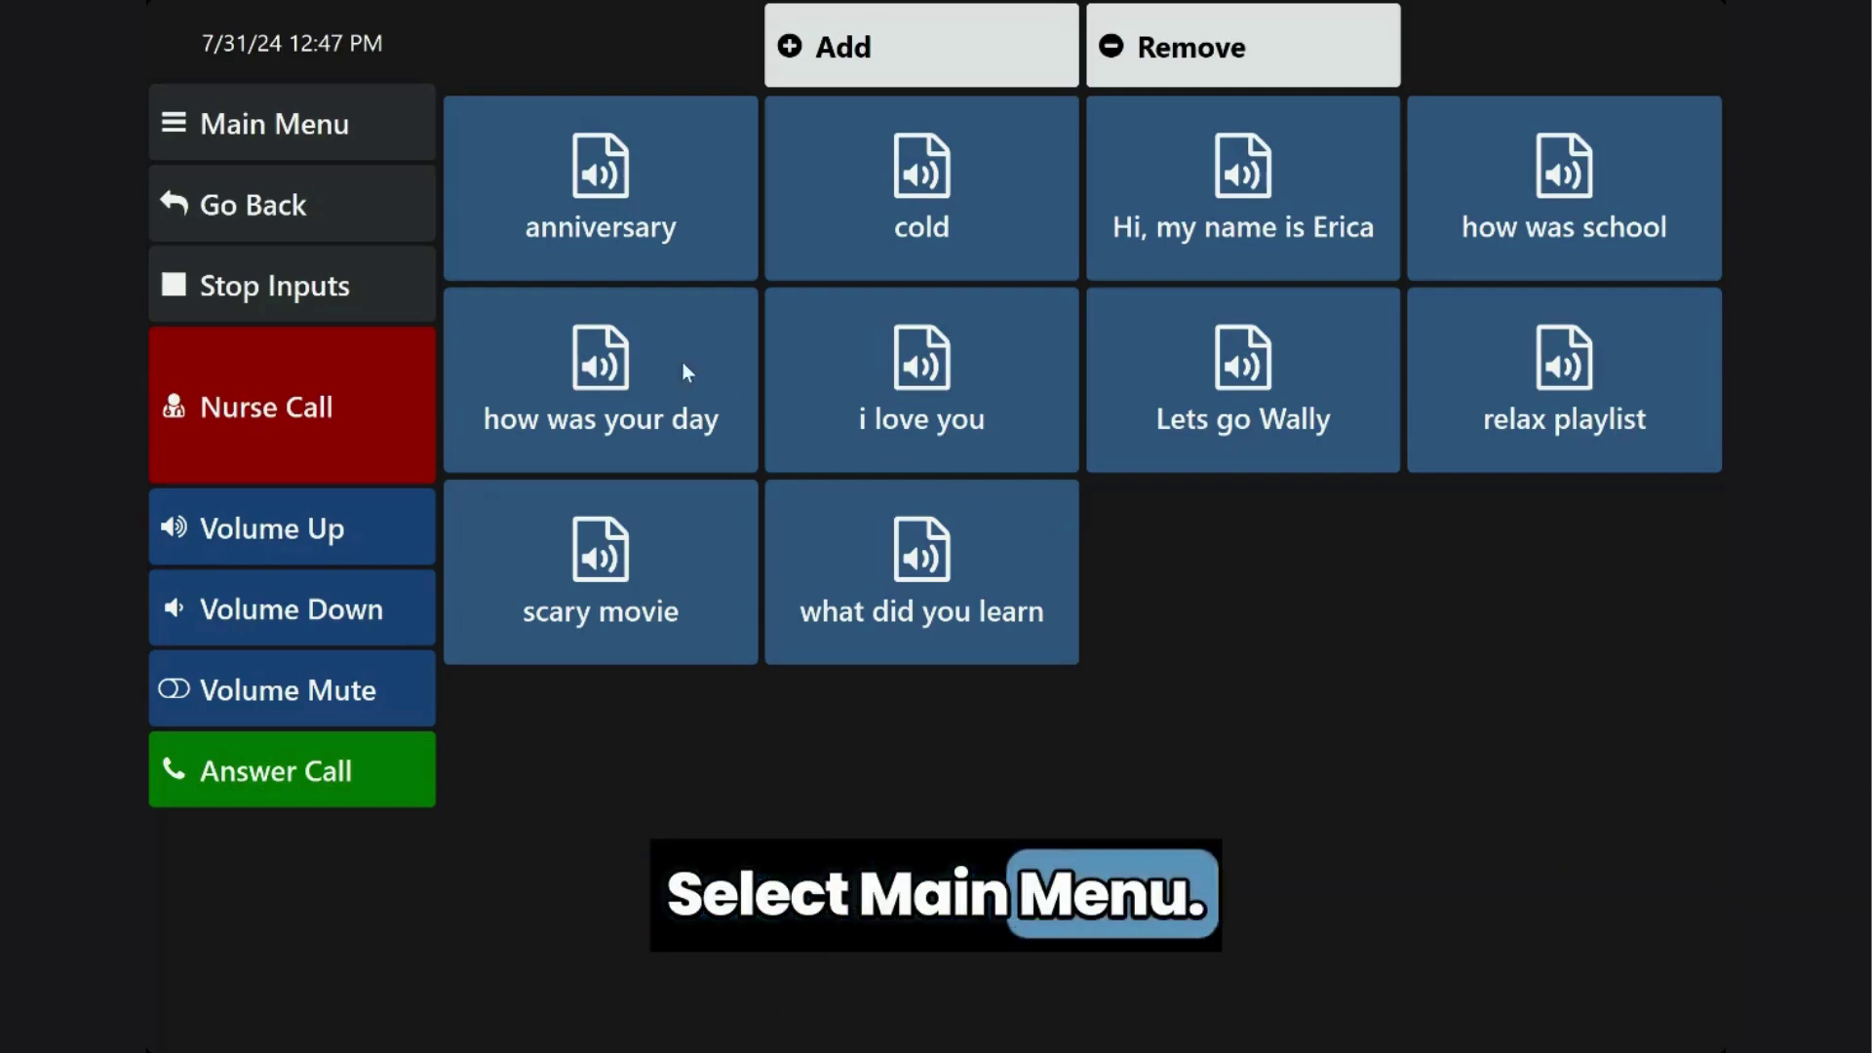
- Return to Chat and speak the name introduction
{"action": "left_click", "coordinate": [347, 127]}
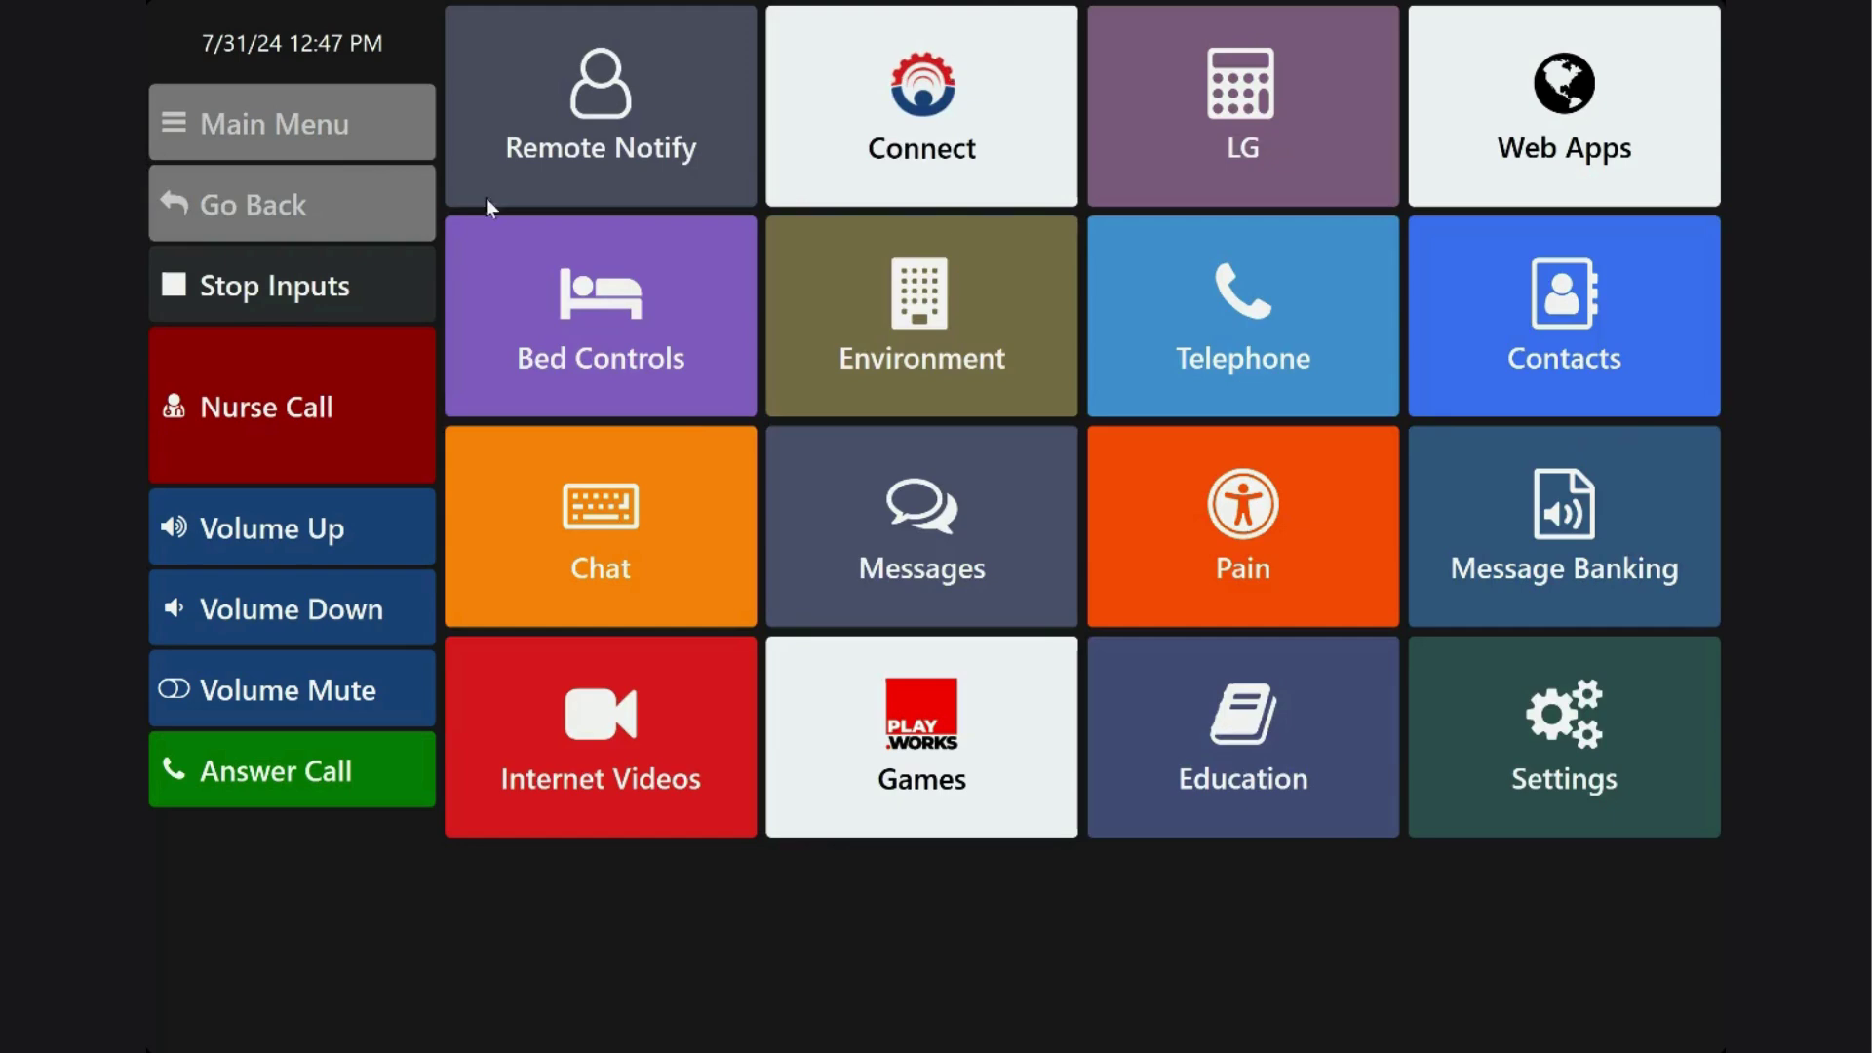
{"action": "left_click", "coordinate": [616, 553]}
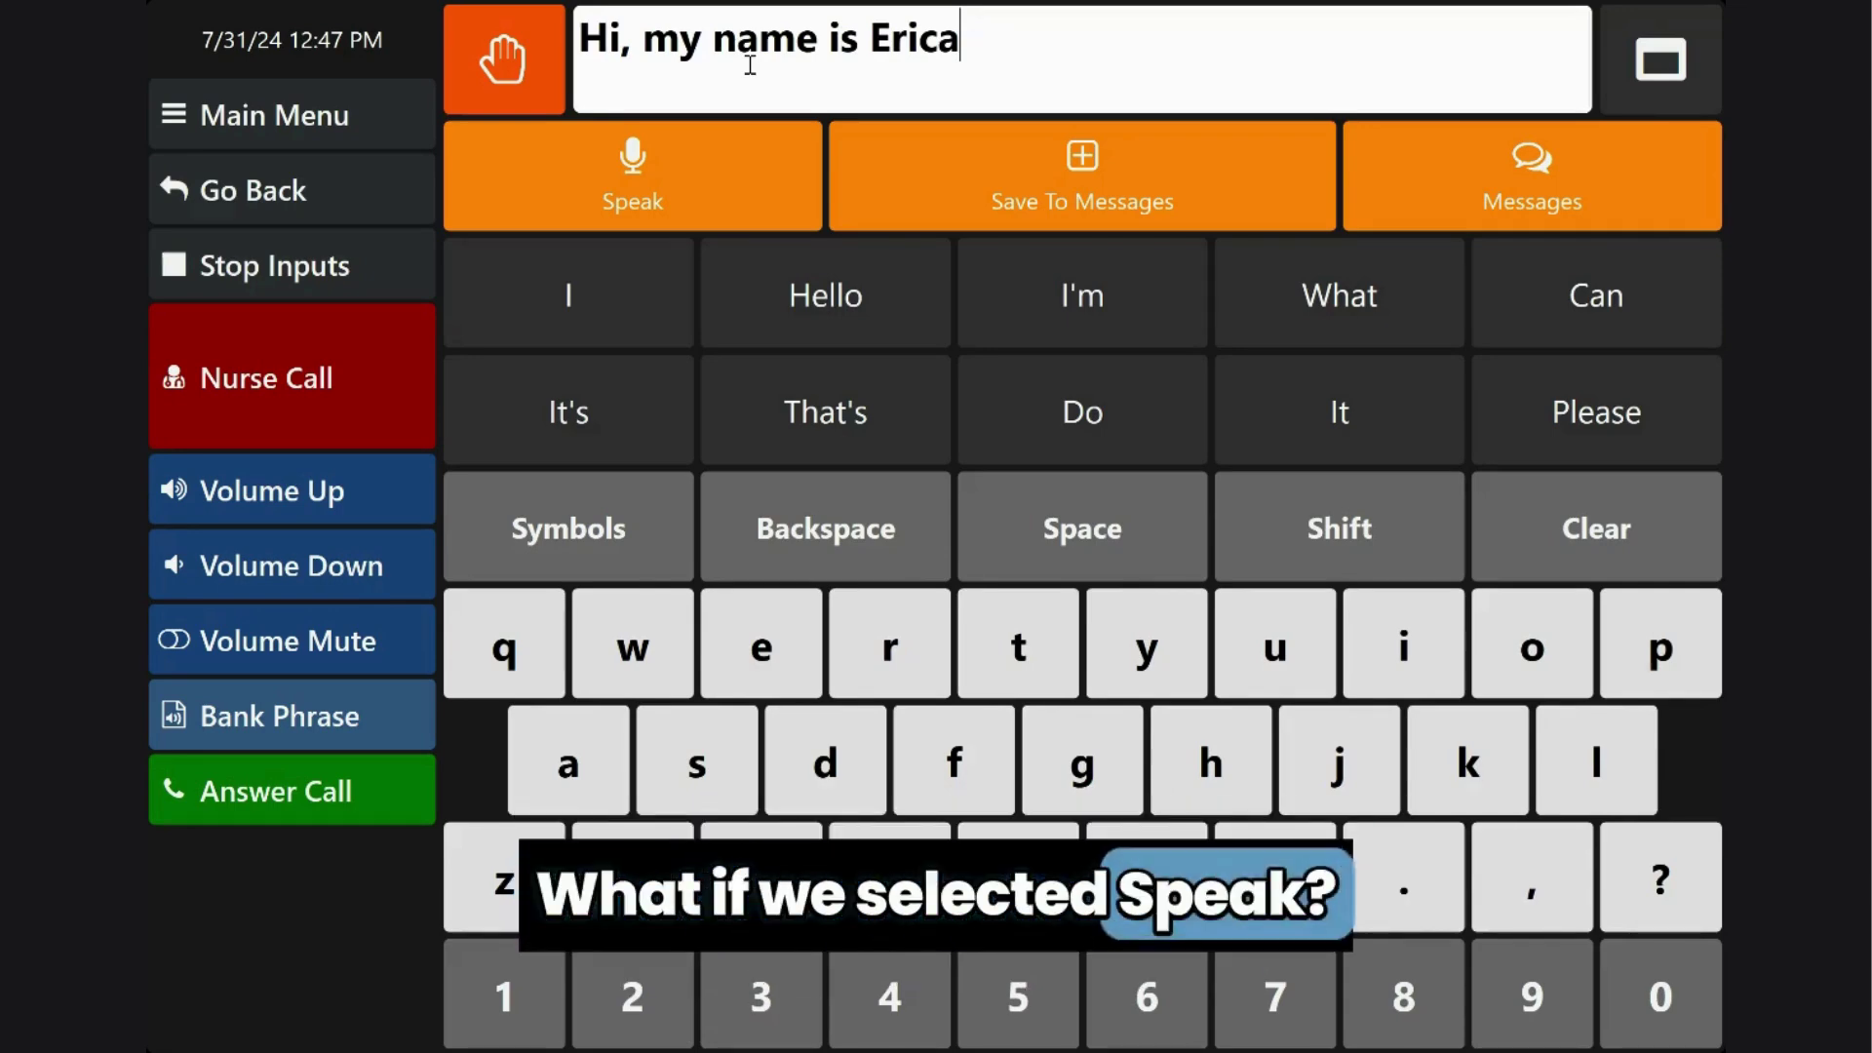
{"action": "left_click", "coordinate": [716, 179]}
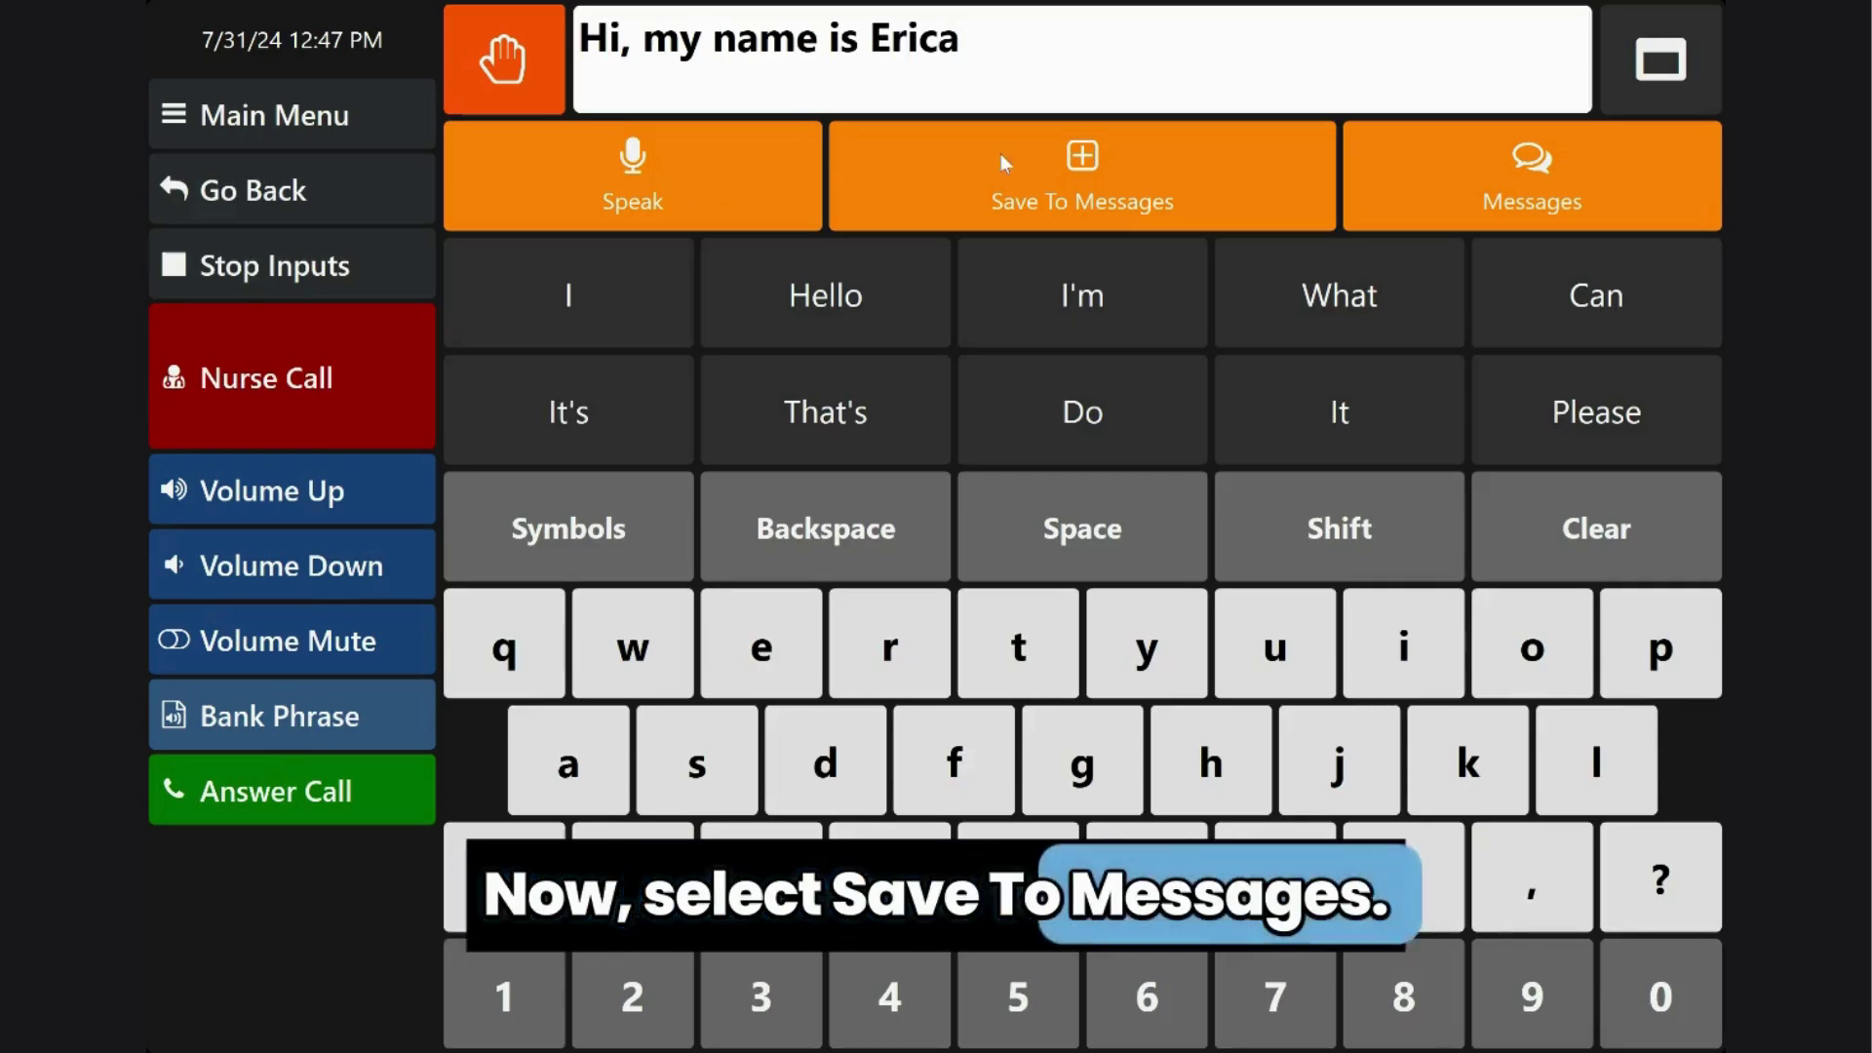
- Save the name introduction to the Greetings messages and speak it from that category
{"action": "left_click", "coordinate": [1093, 162]}
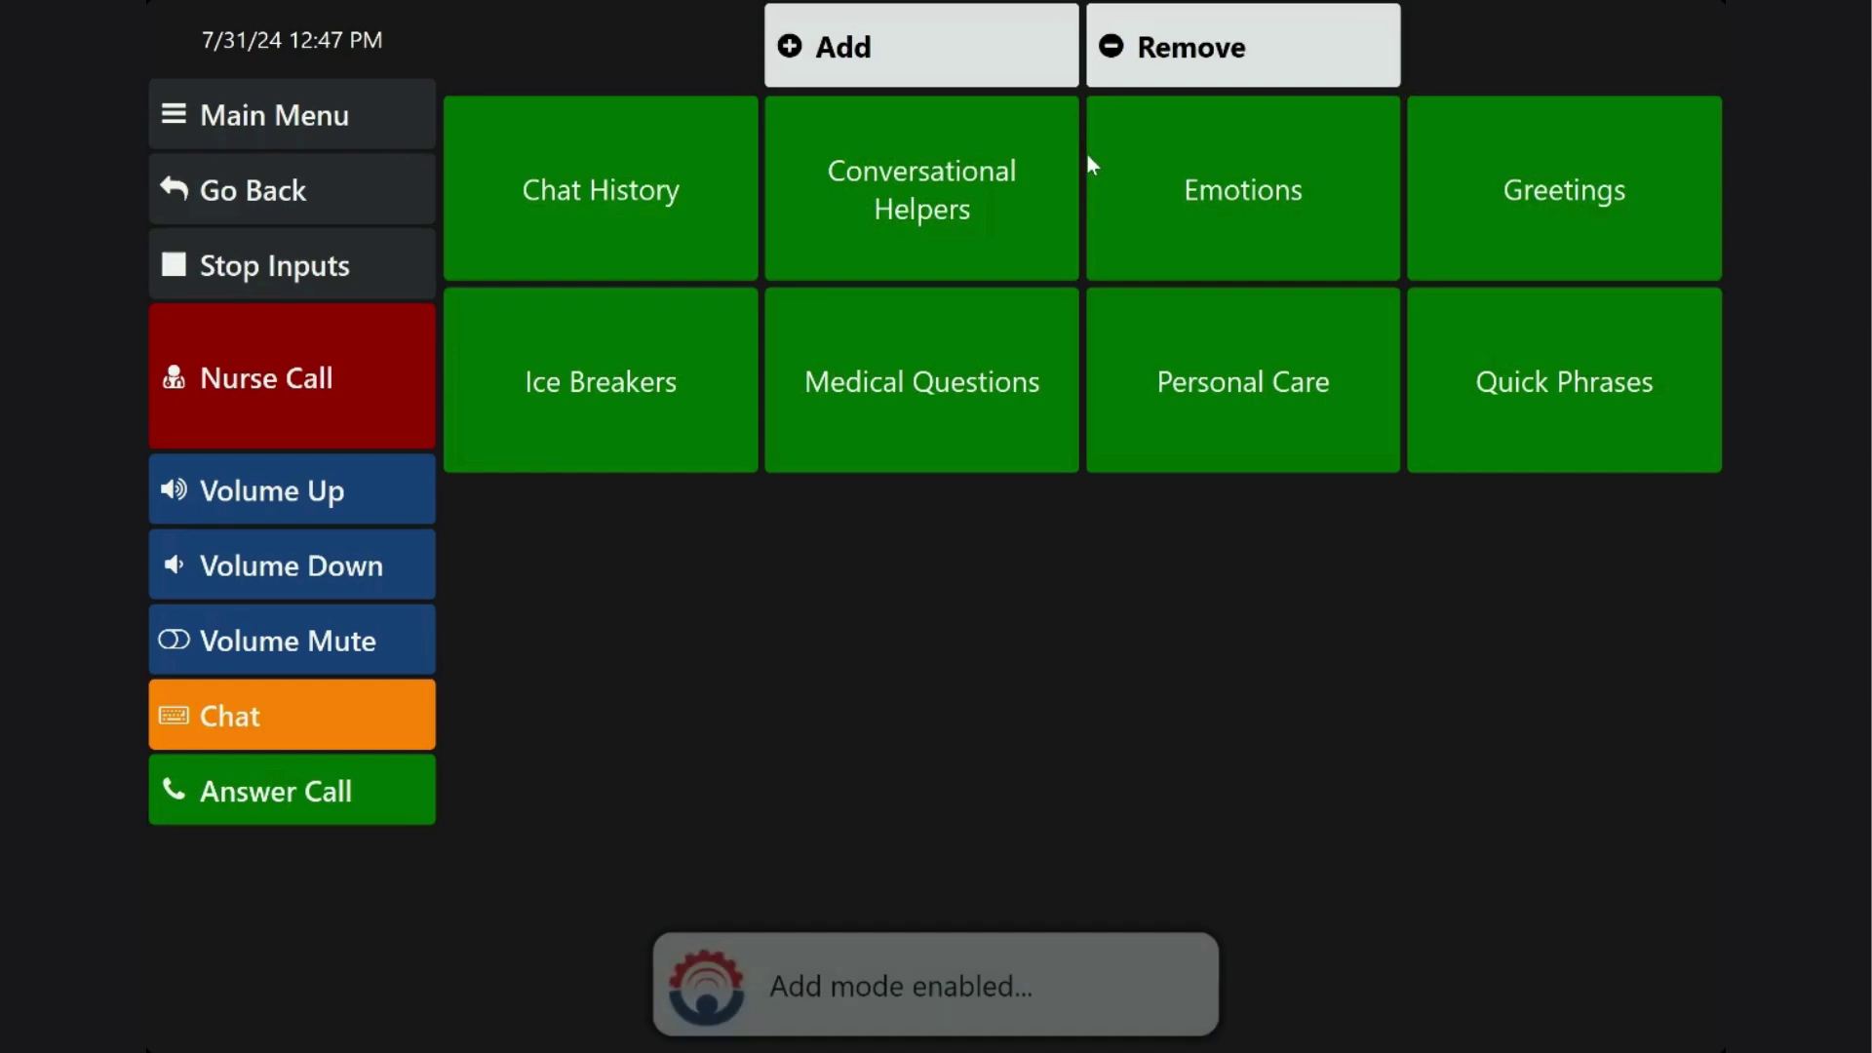
{"action": "left_click", "coordinate": [1478, 182]}
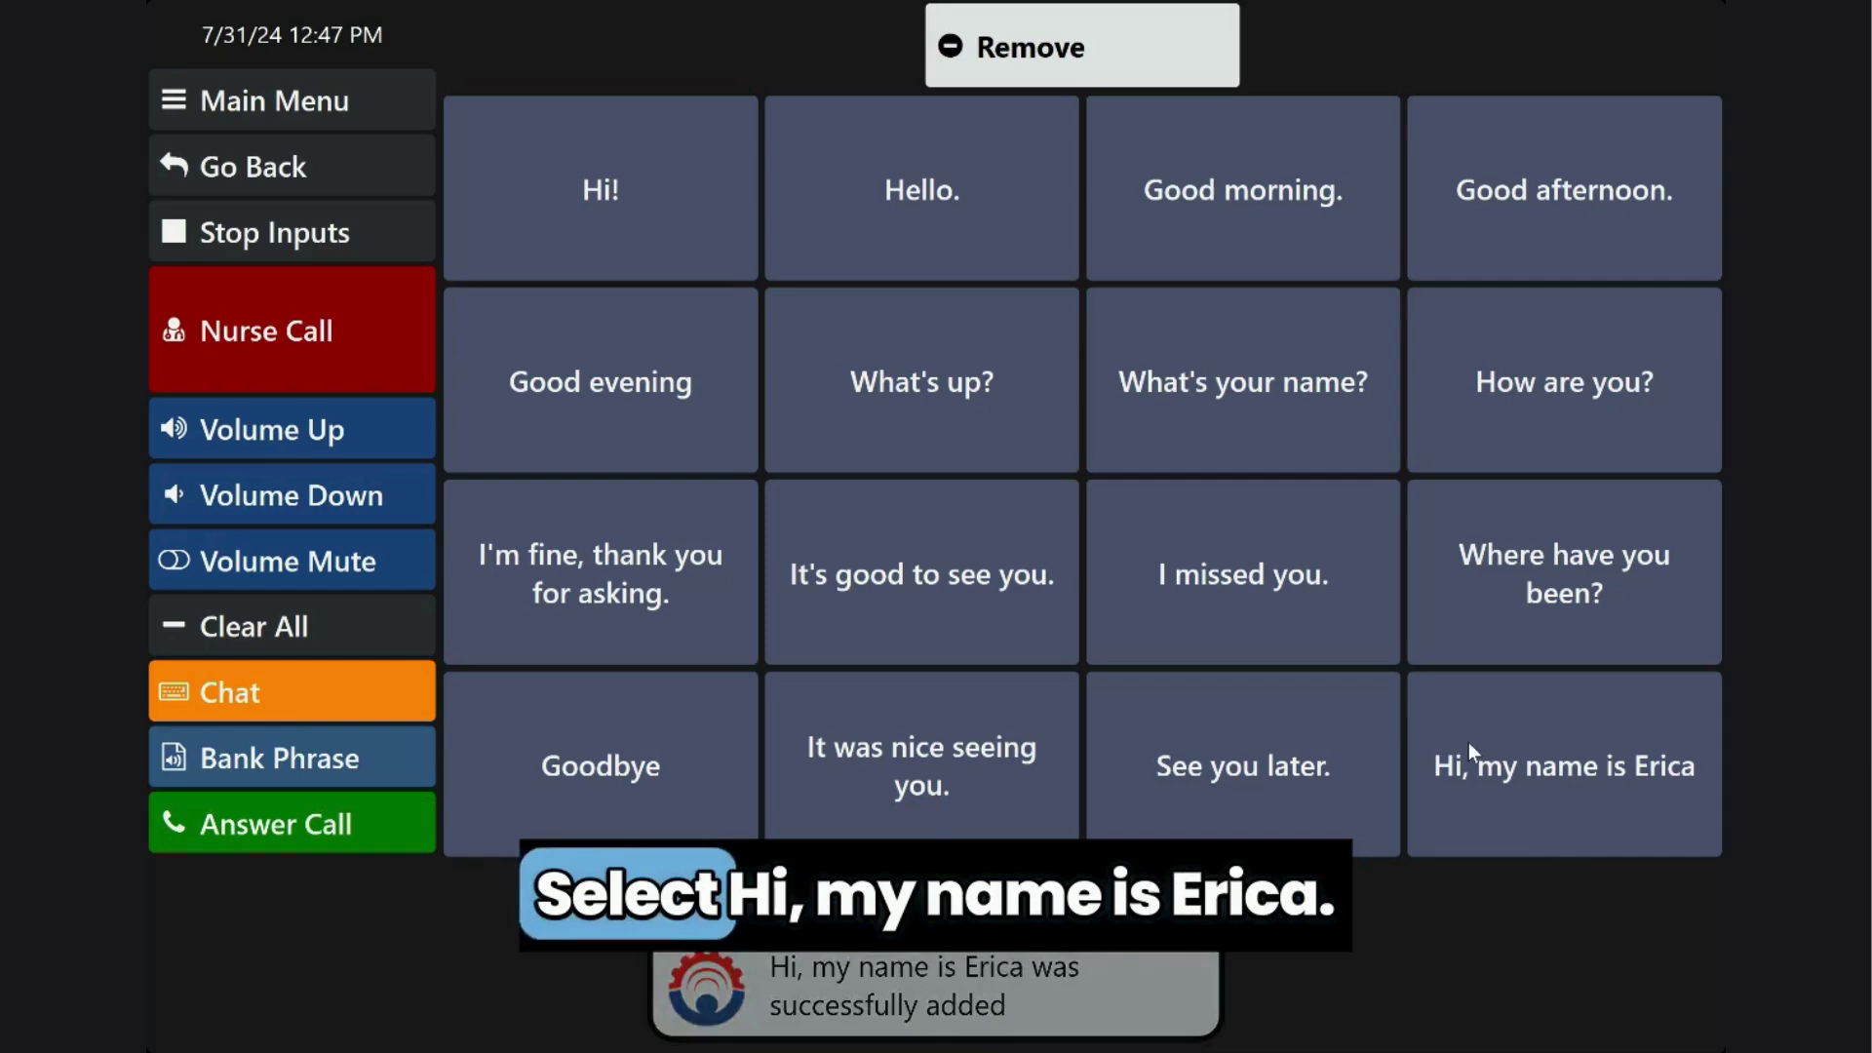
{"action": "left_click", "coordinate": [1500, 736]}
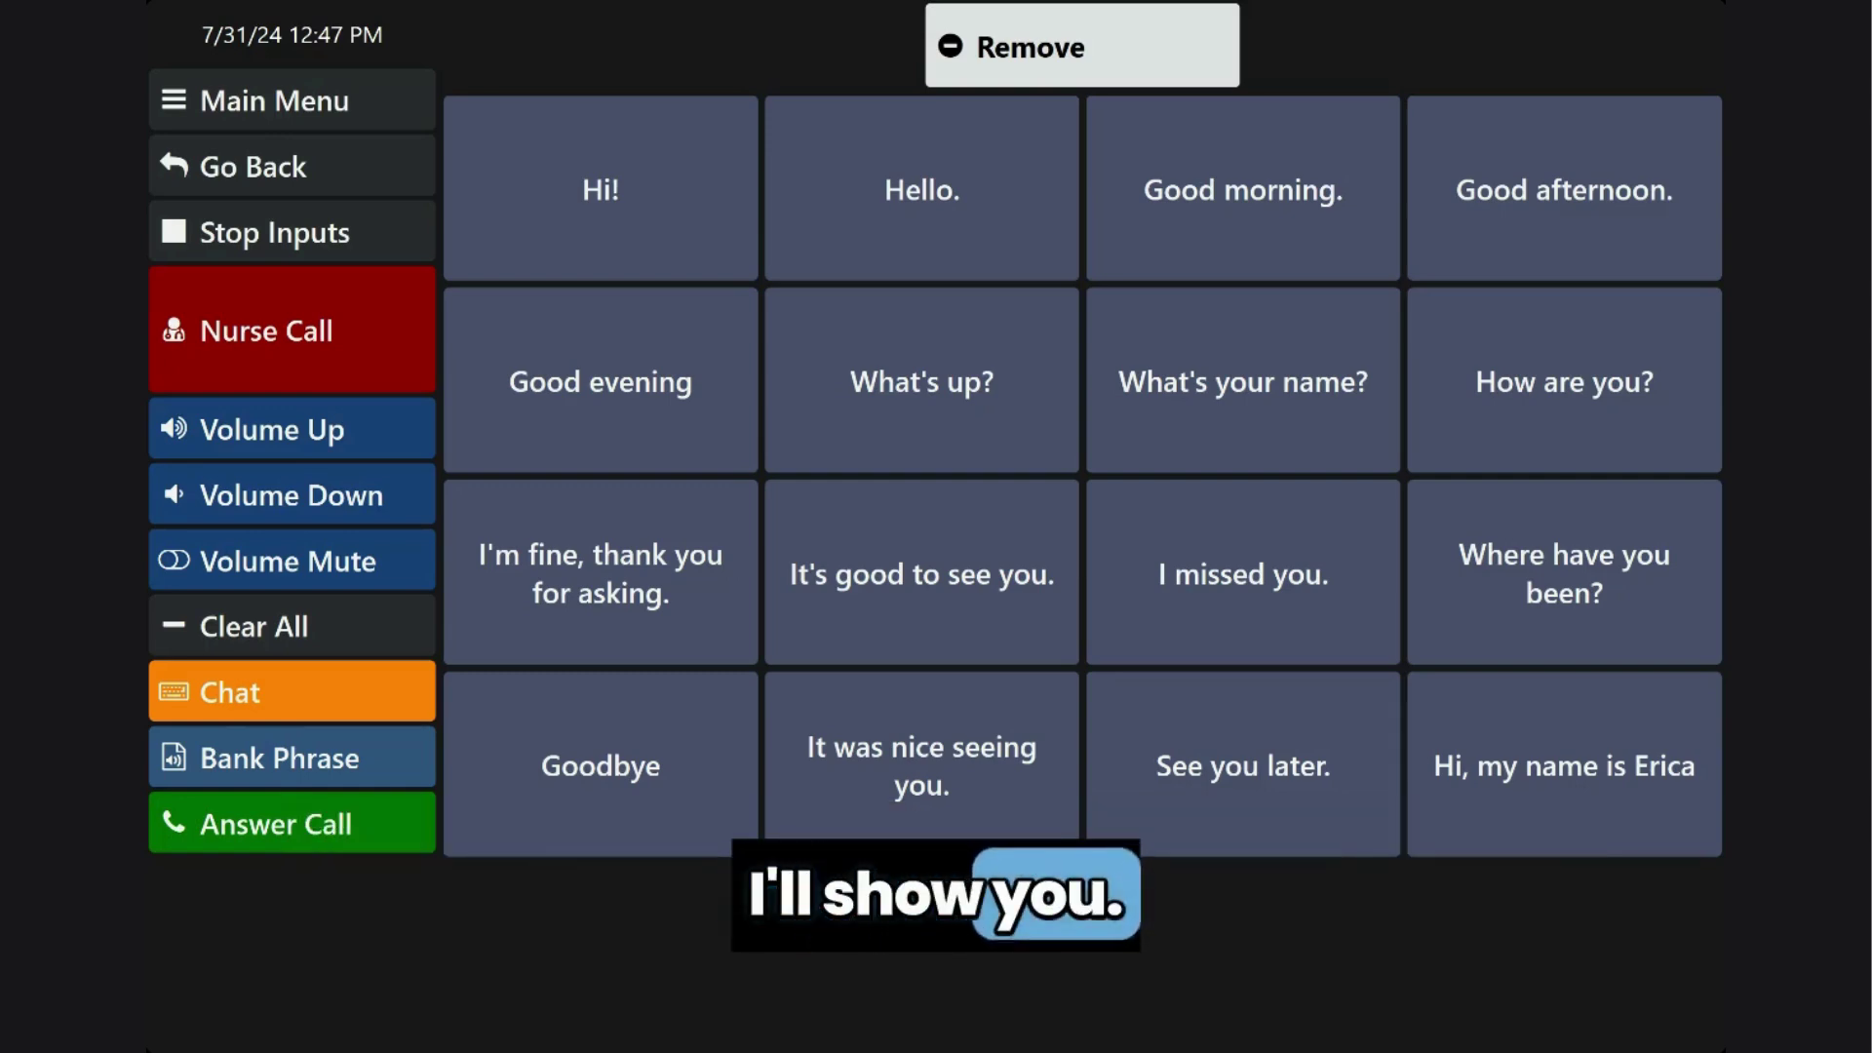
- In Chat, enter the speaker's first name, replace it with another name, and replace that with the first name in lowercase
{"action": "left_click", "coordinate": [230, 700]}
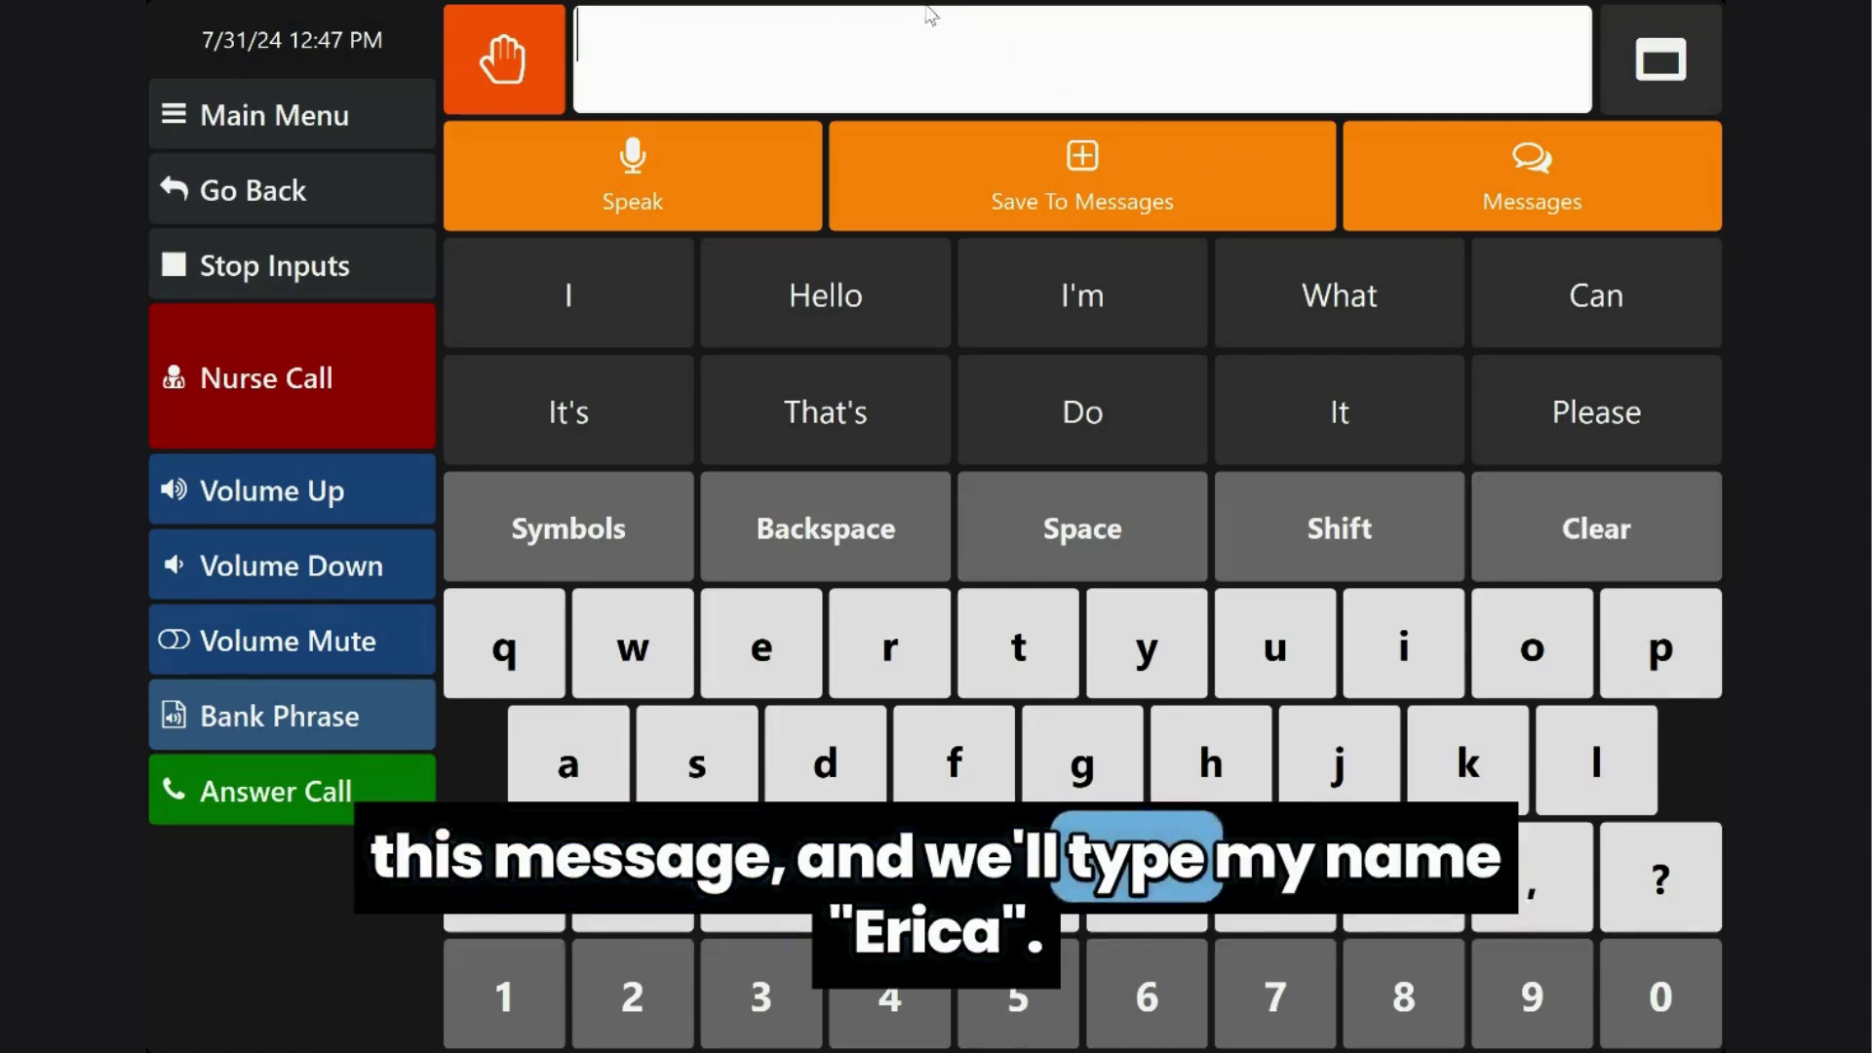
{"action": "type", "text": "Erica"}
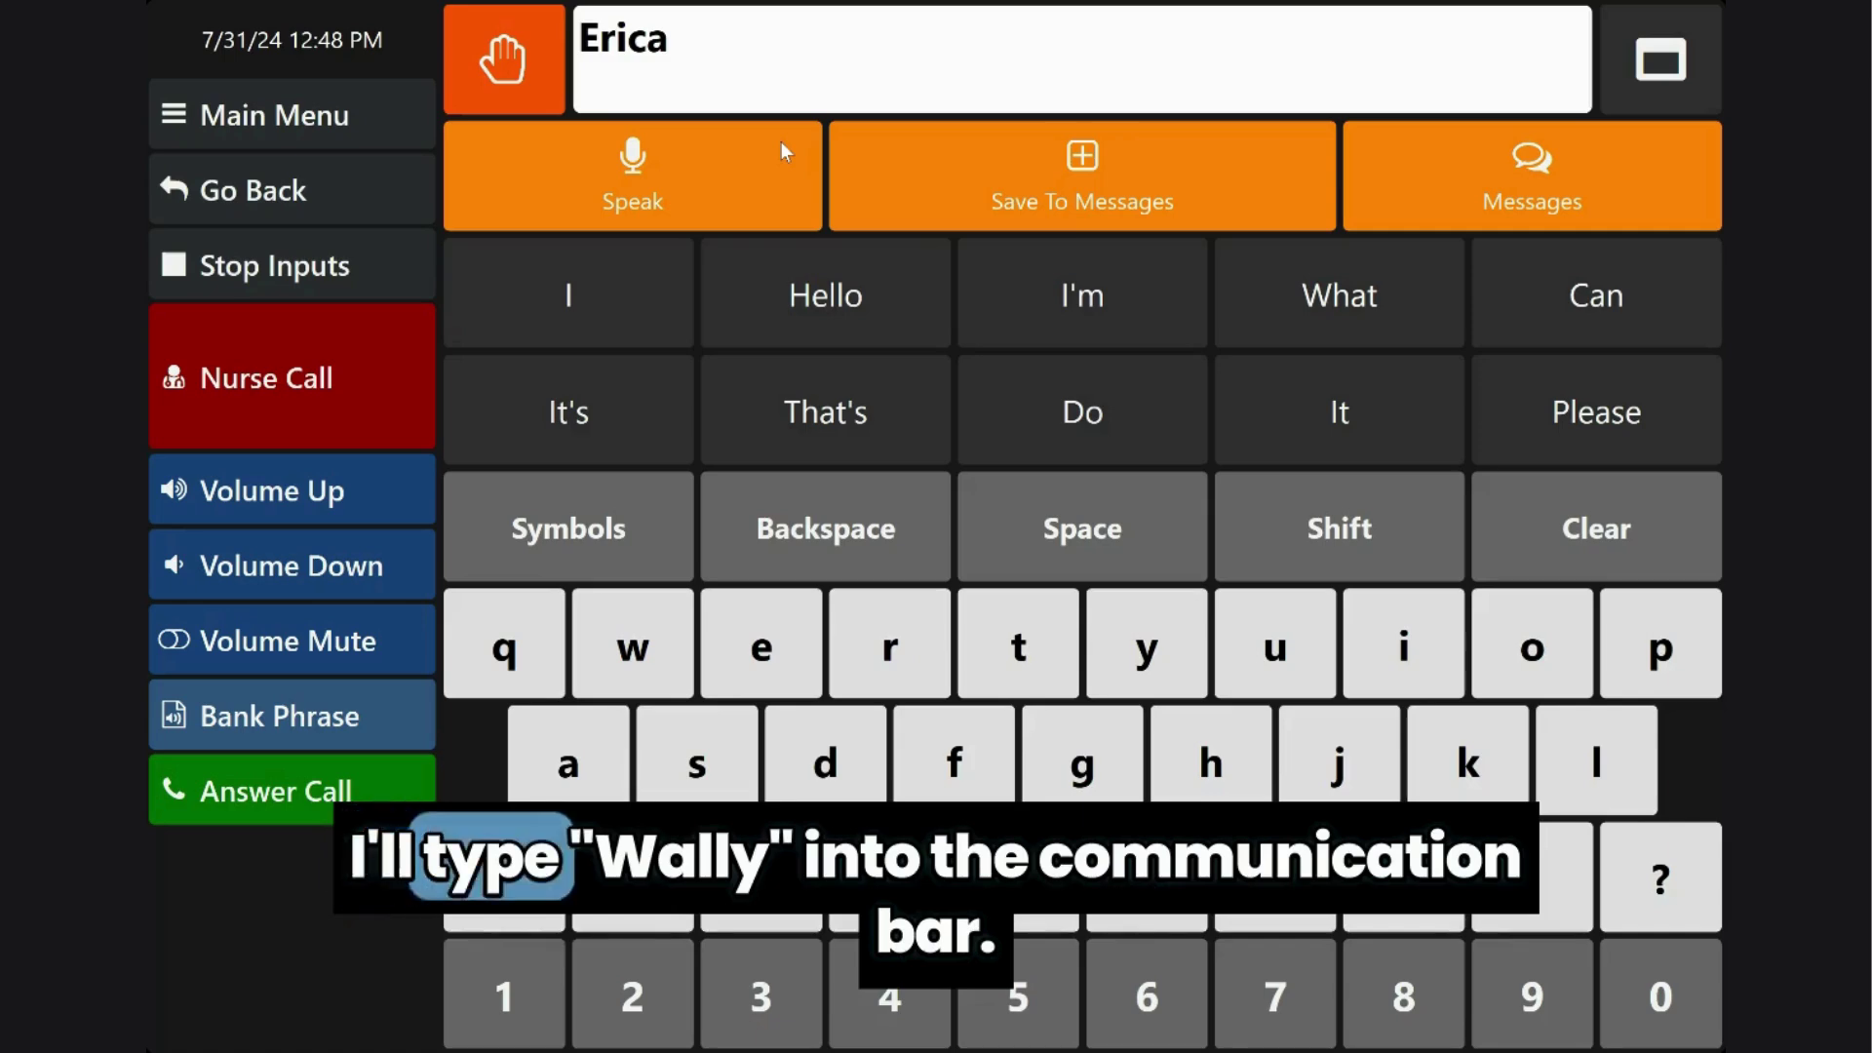
{"action": "double_click", "coordinate": [693, 55]}
{"action": "type", "text": "Wally"}
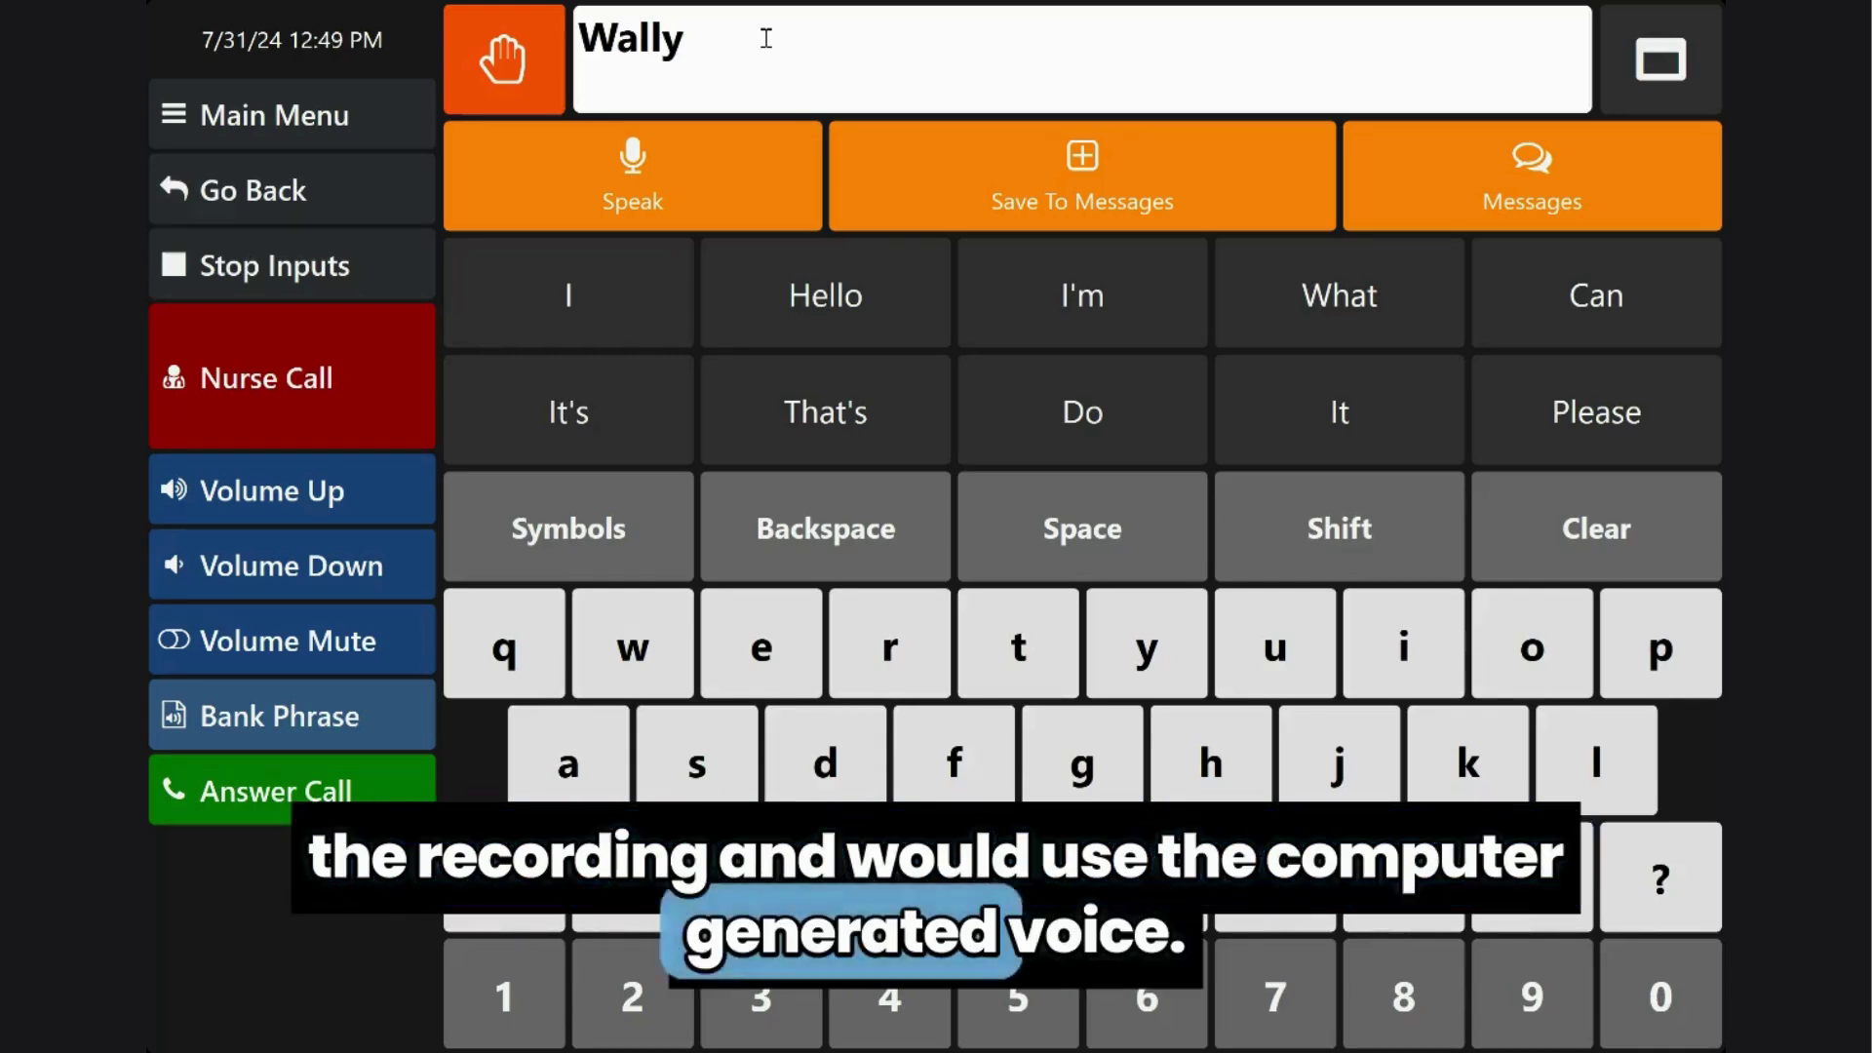
{"action": "left_click_drag", "start_coordinate": [767, 38], "coordinate": [548, 44]}
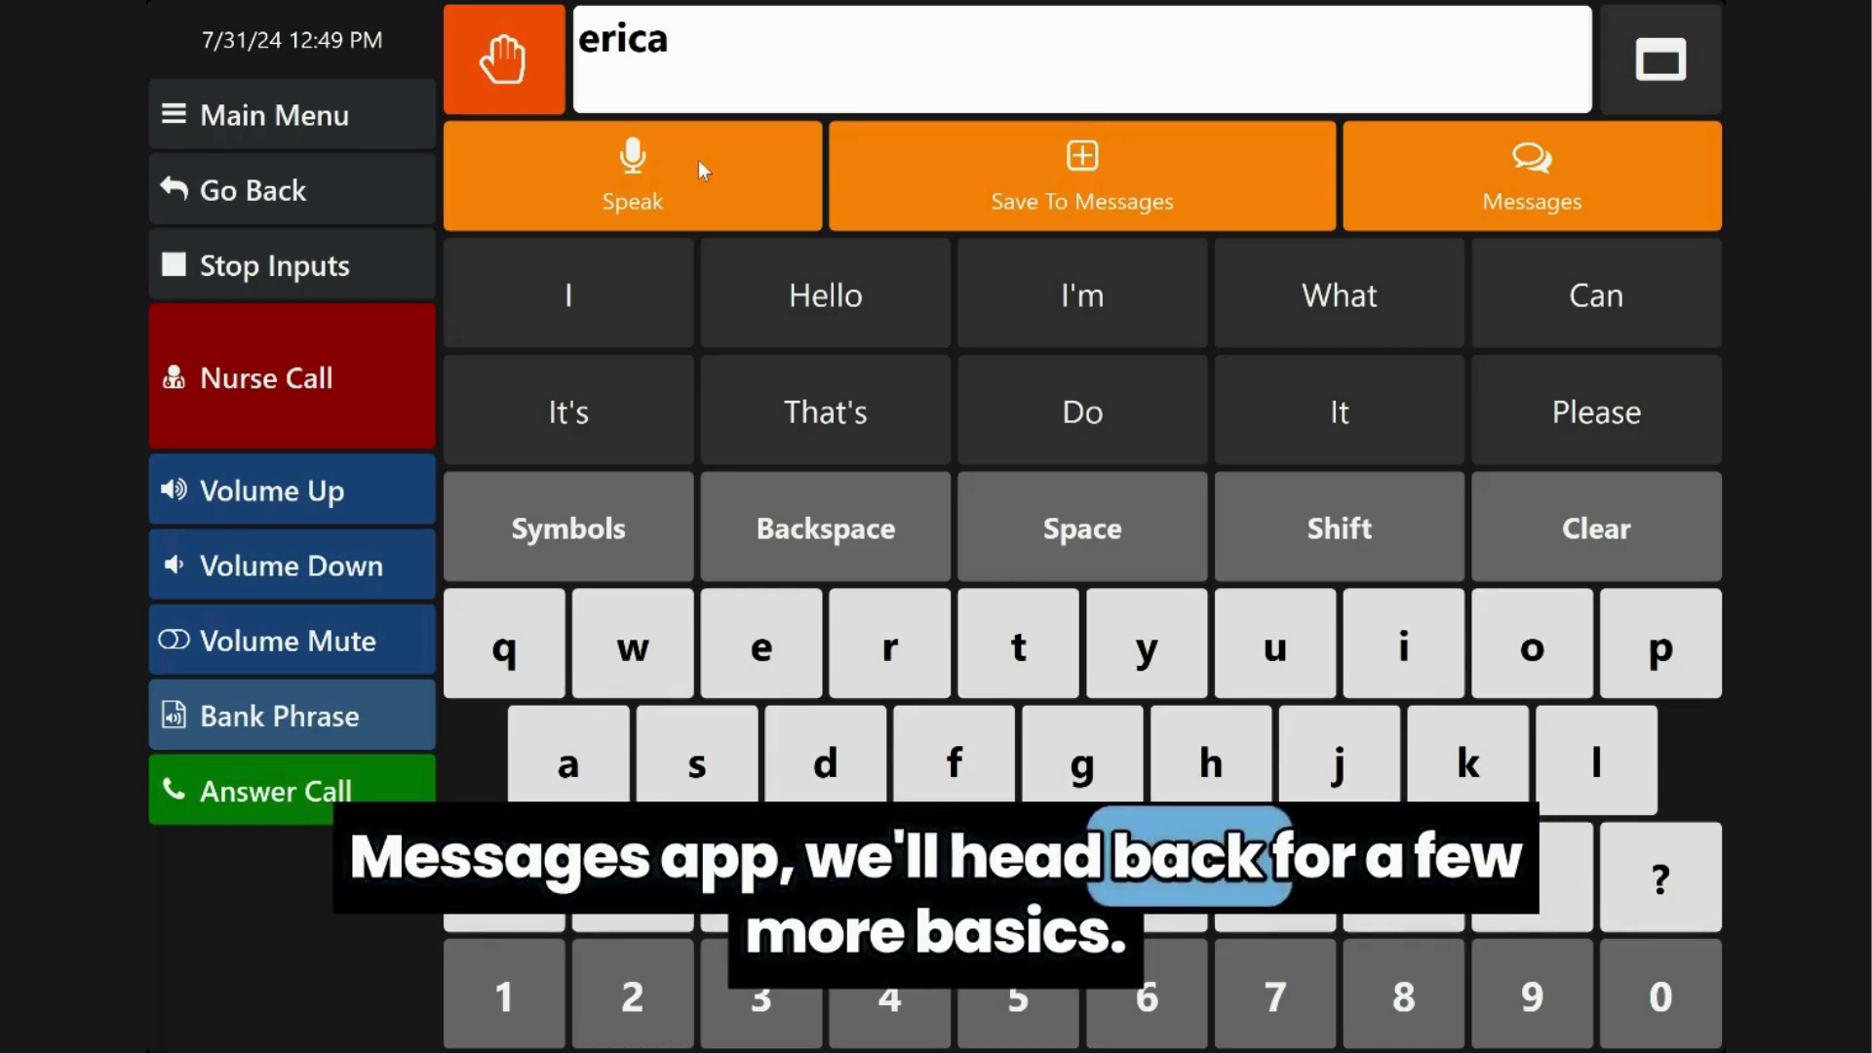
- Return to the message categories and open the Medical Questions phrases
{"action": "left_click", "coordinate": [282, 185]}
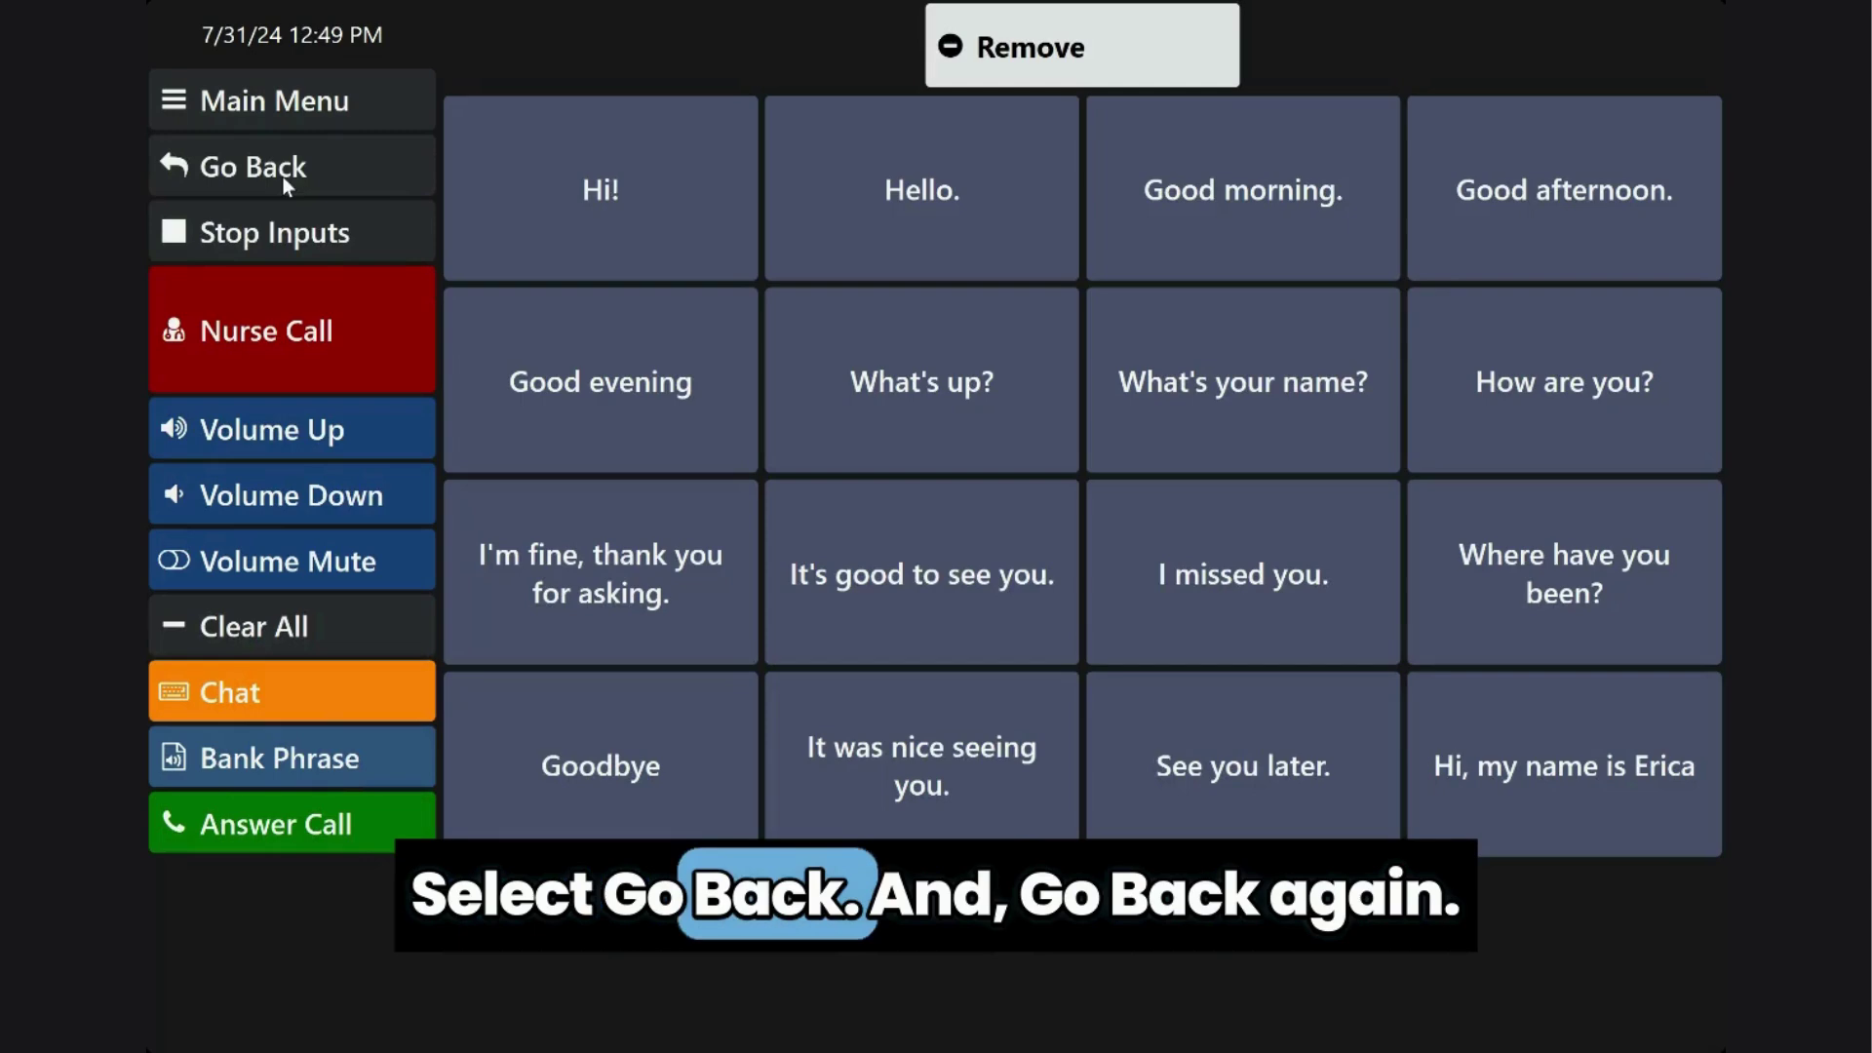
{"action": "left_click", "coordinate": [283, 179]}
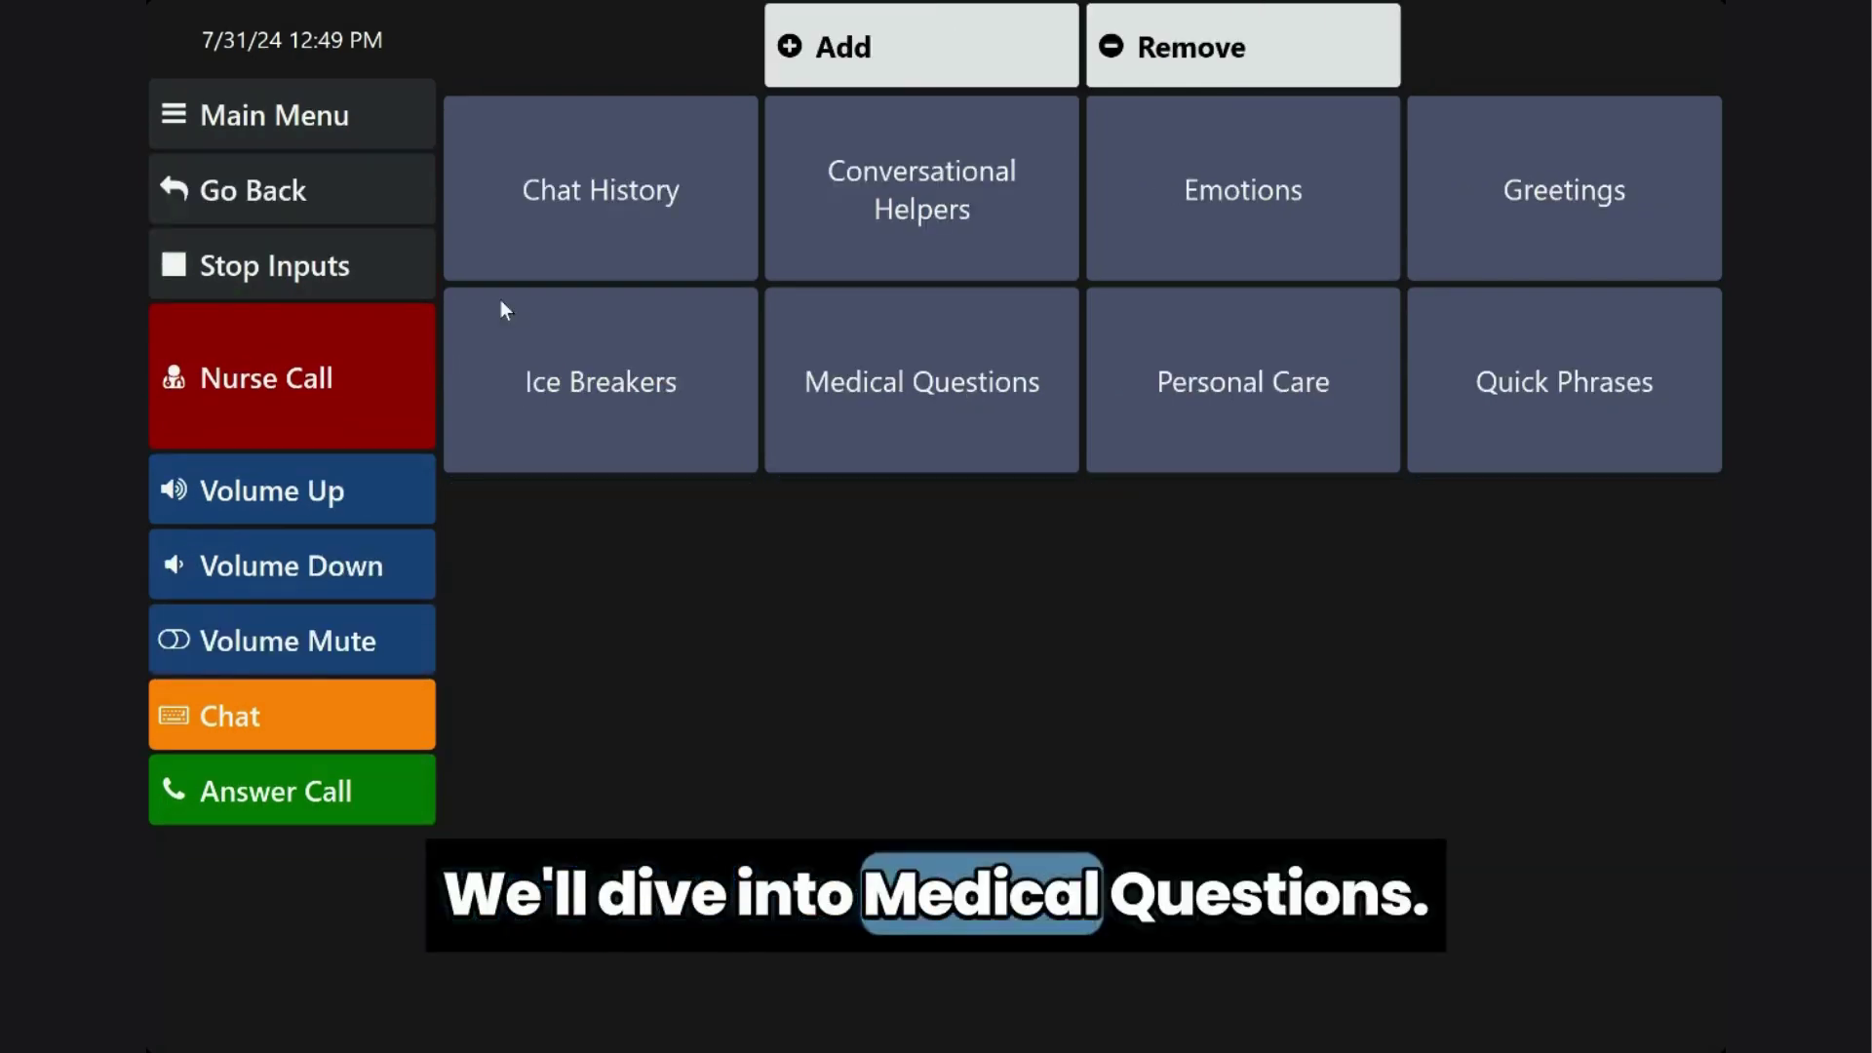
{"action": "left_click", "coordinate": [911, 414]}
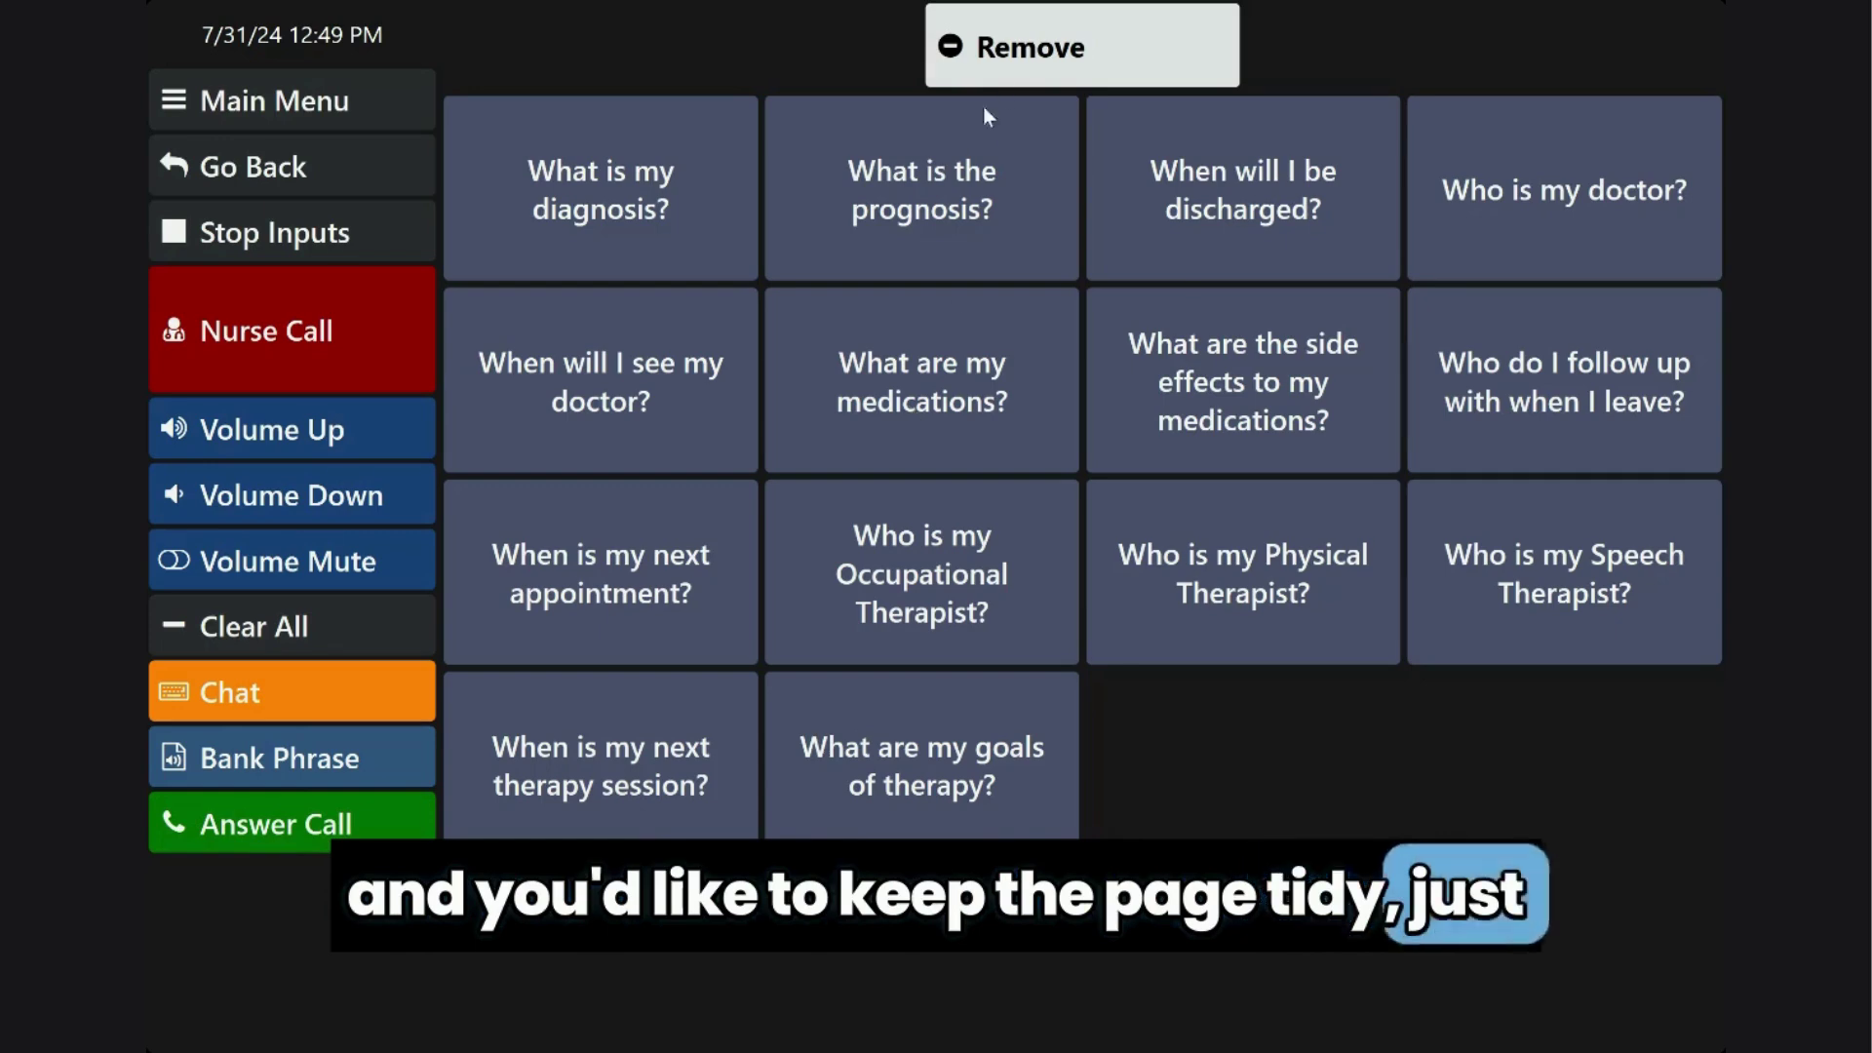
- Turn the removal mode for the Medical Questions phrases on and off again, and return to the message categories
{"action": "left_click", "coordinate": [1012, 60]}
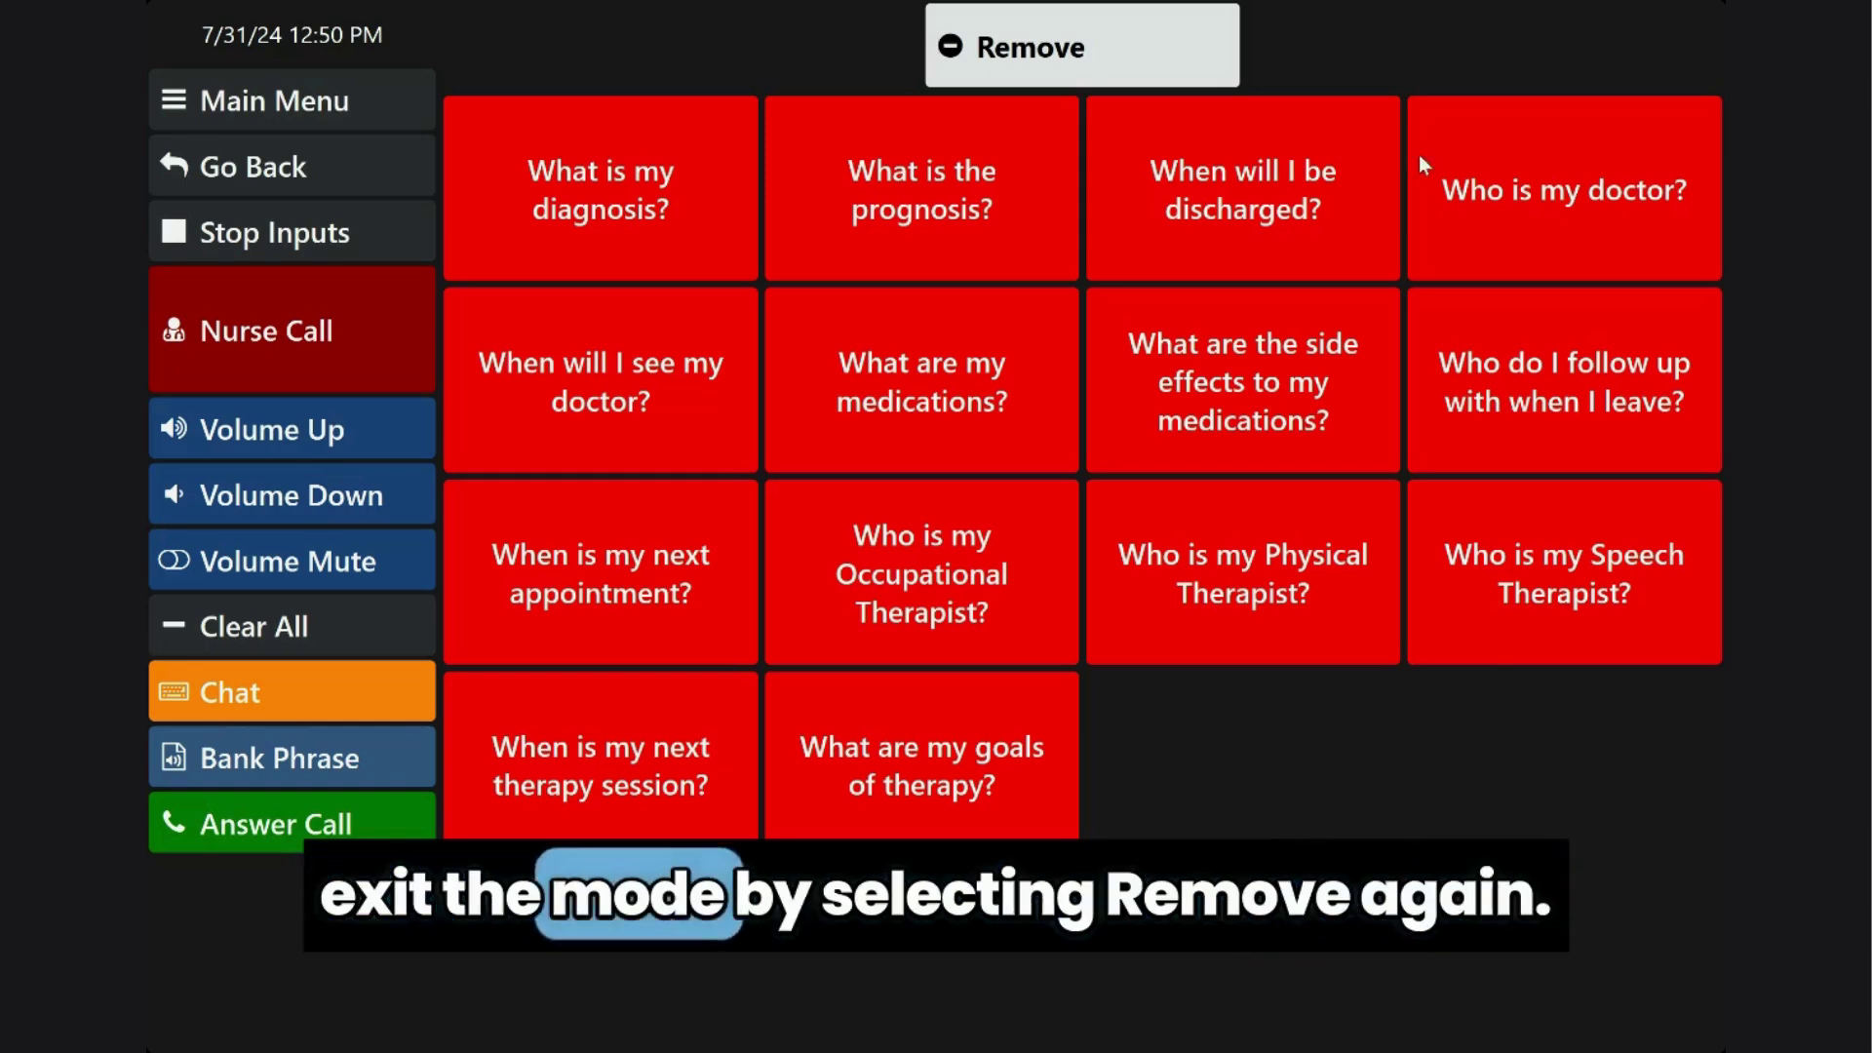
{"action": "left_click", "coordinate": [1053, 62]}
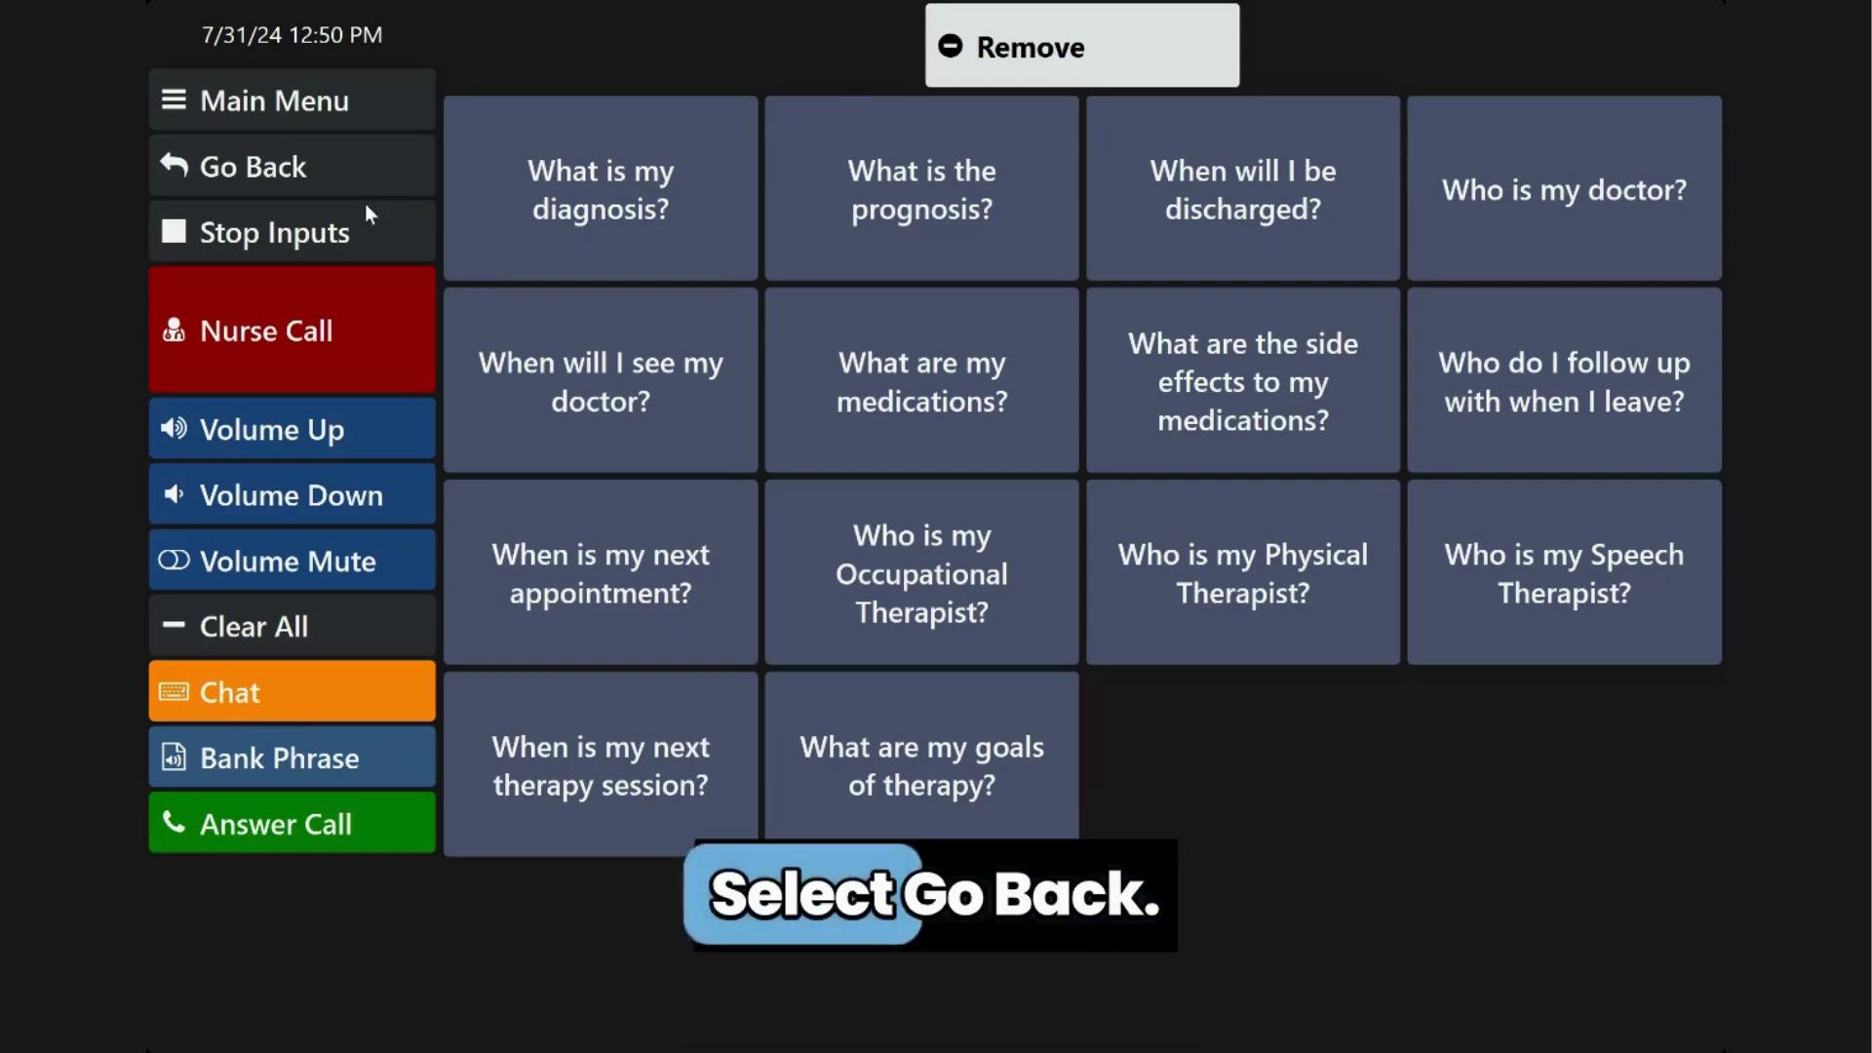
{"action": "left_click", "coordinate": [351, 177]}
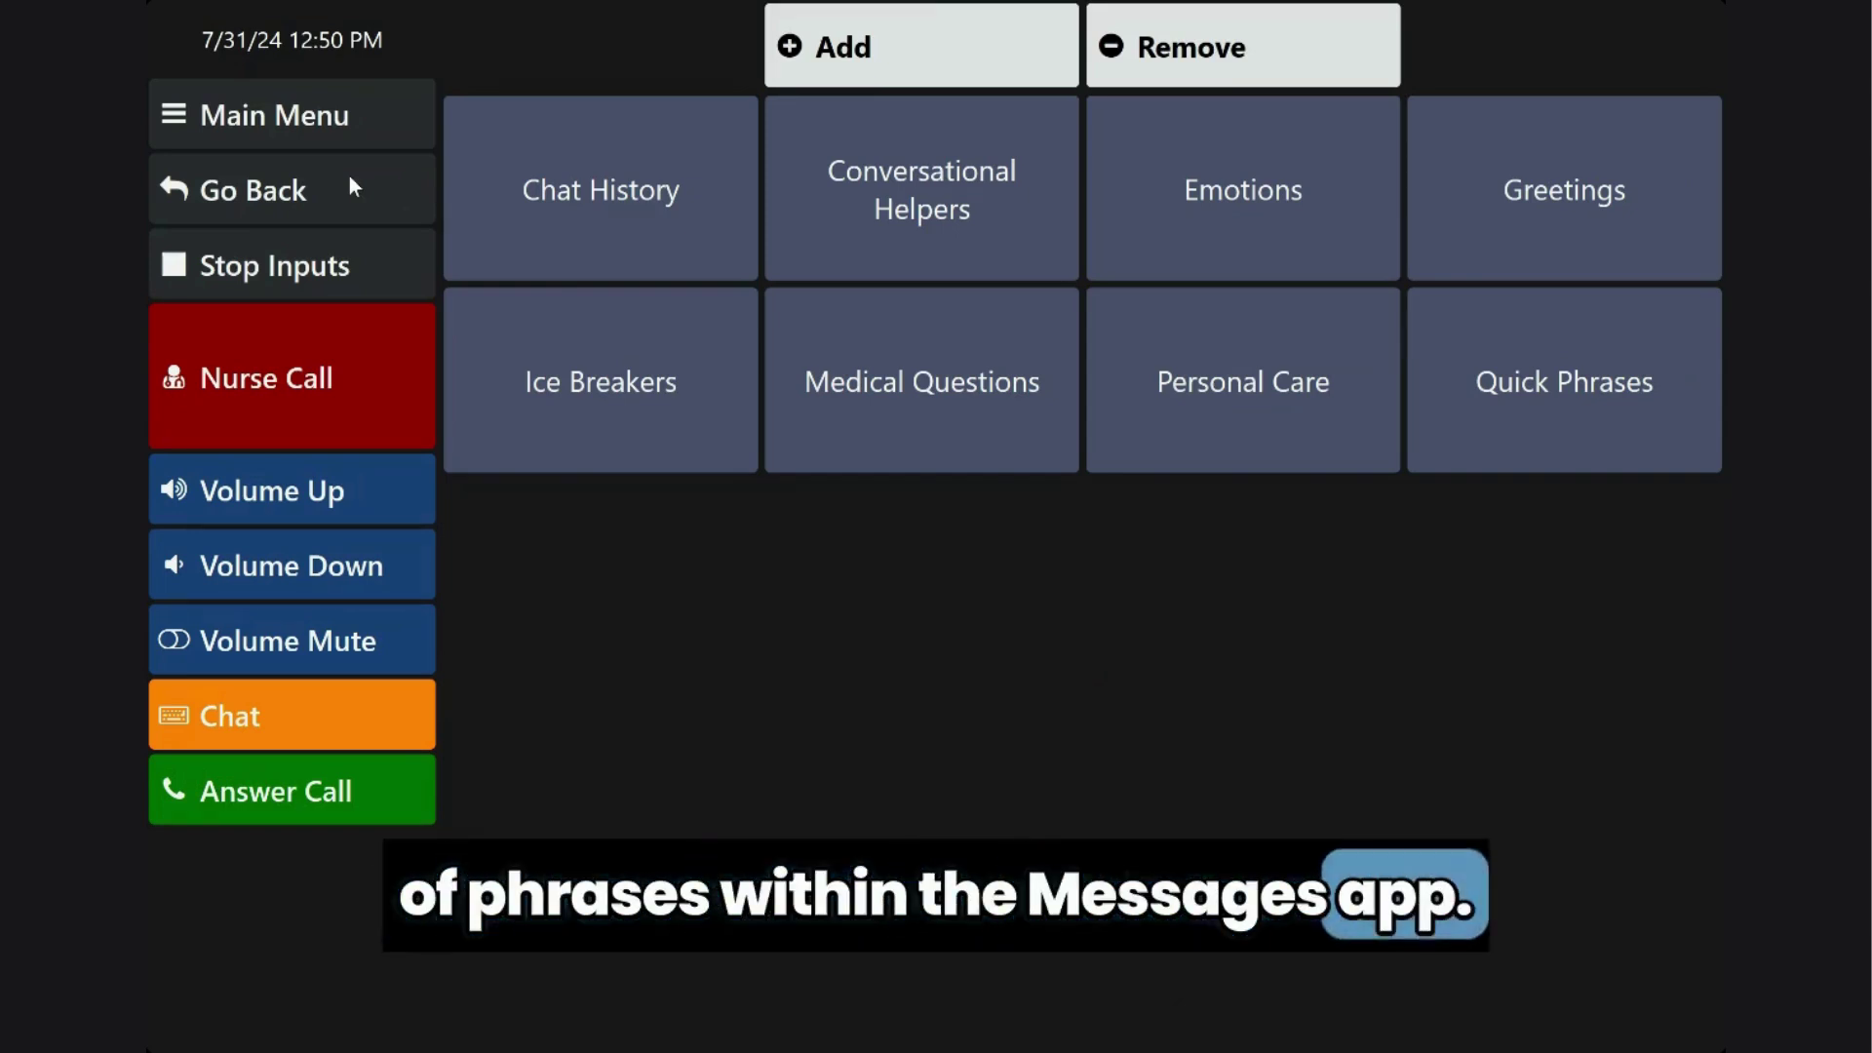
- Open the Personal Care category and look through its phrases on both pages, ending on the first page
{"action": "left_click", "coordinate": [1201, 390]}
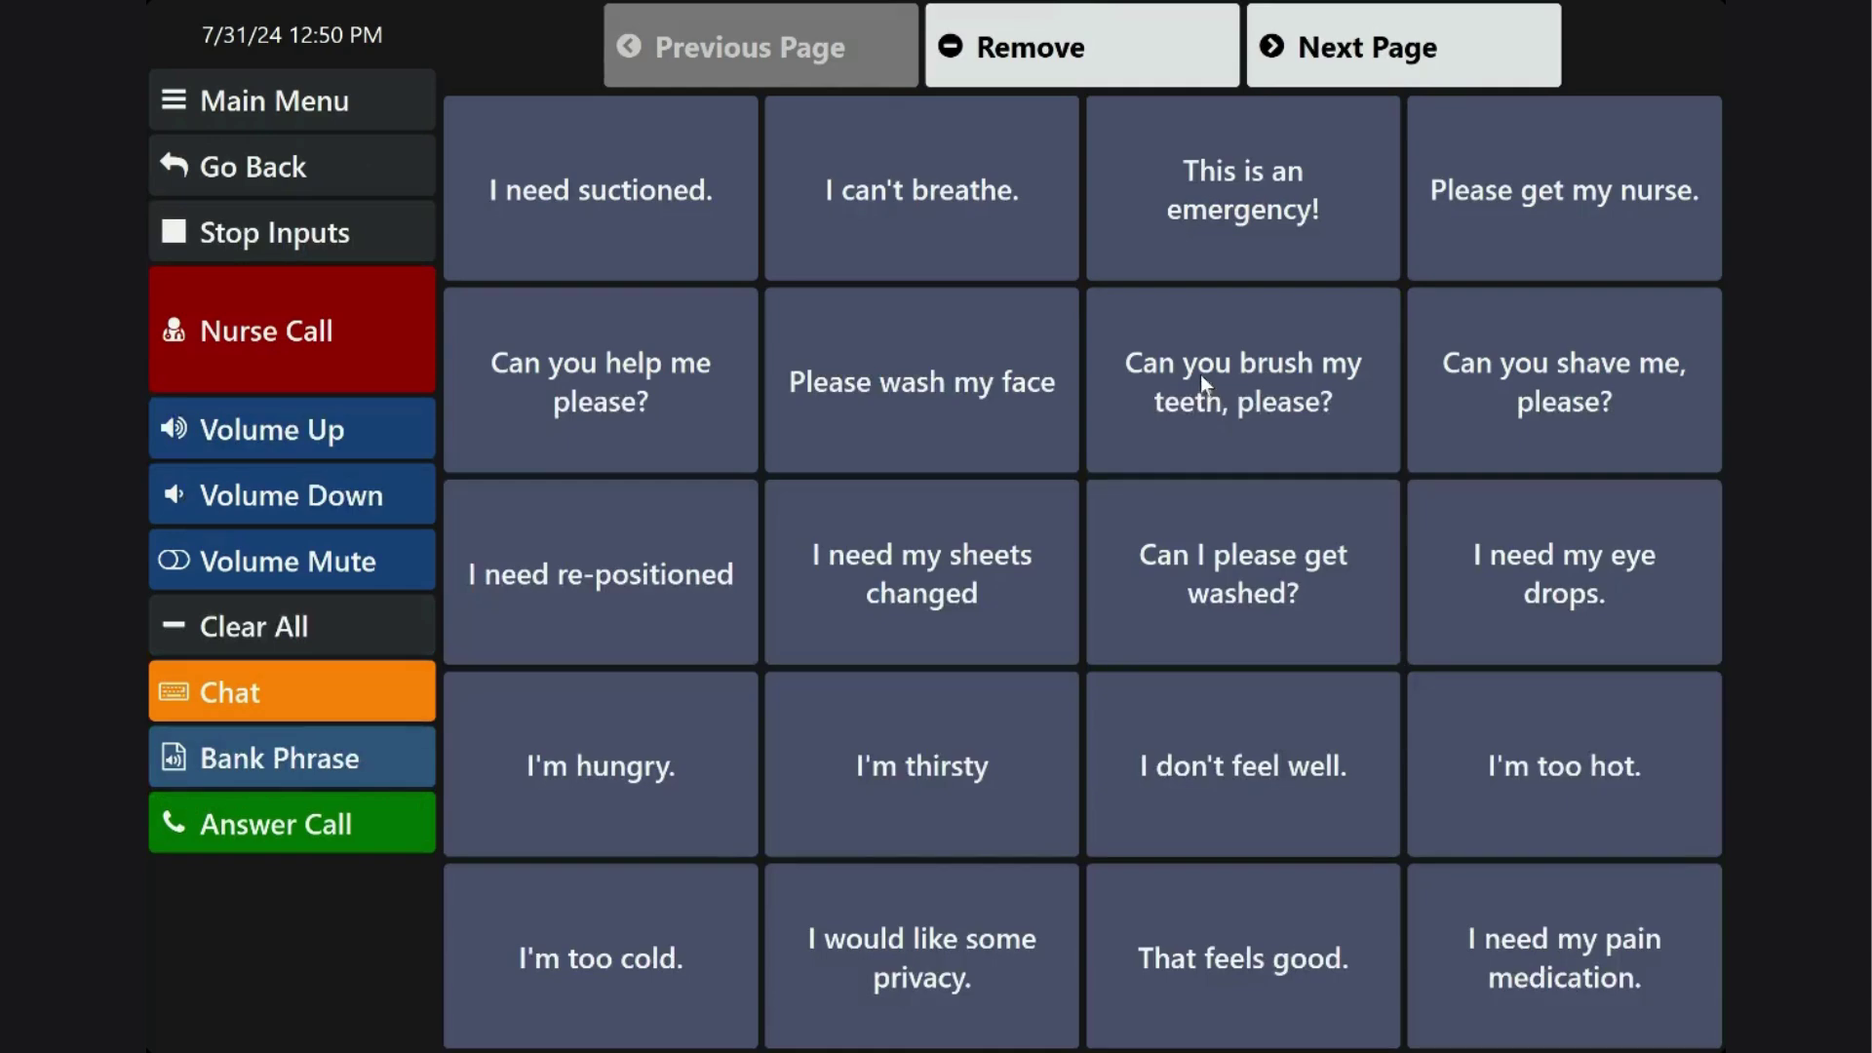
{"action": "left_click", "coordinate": [1357, 70]}
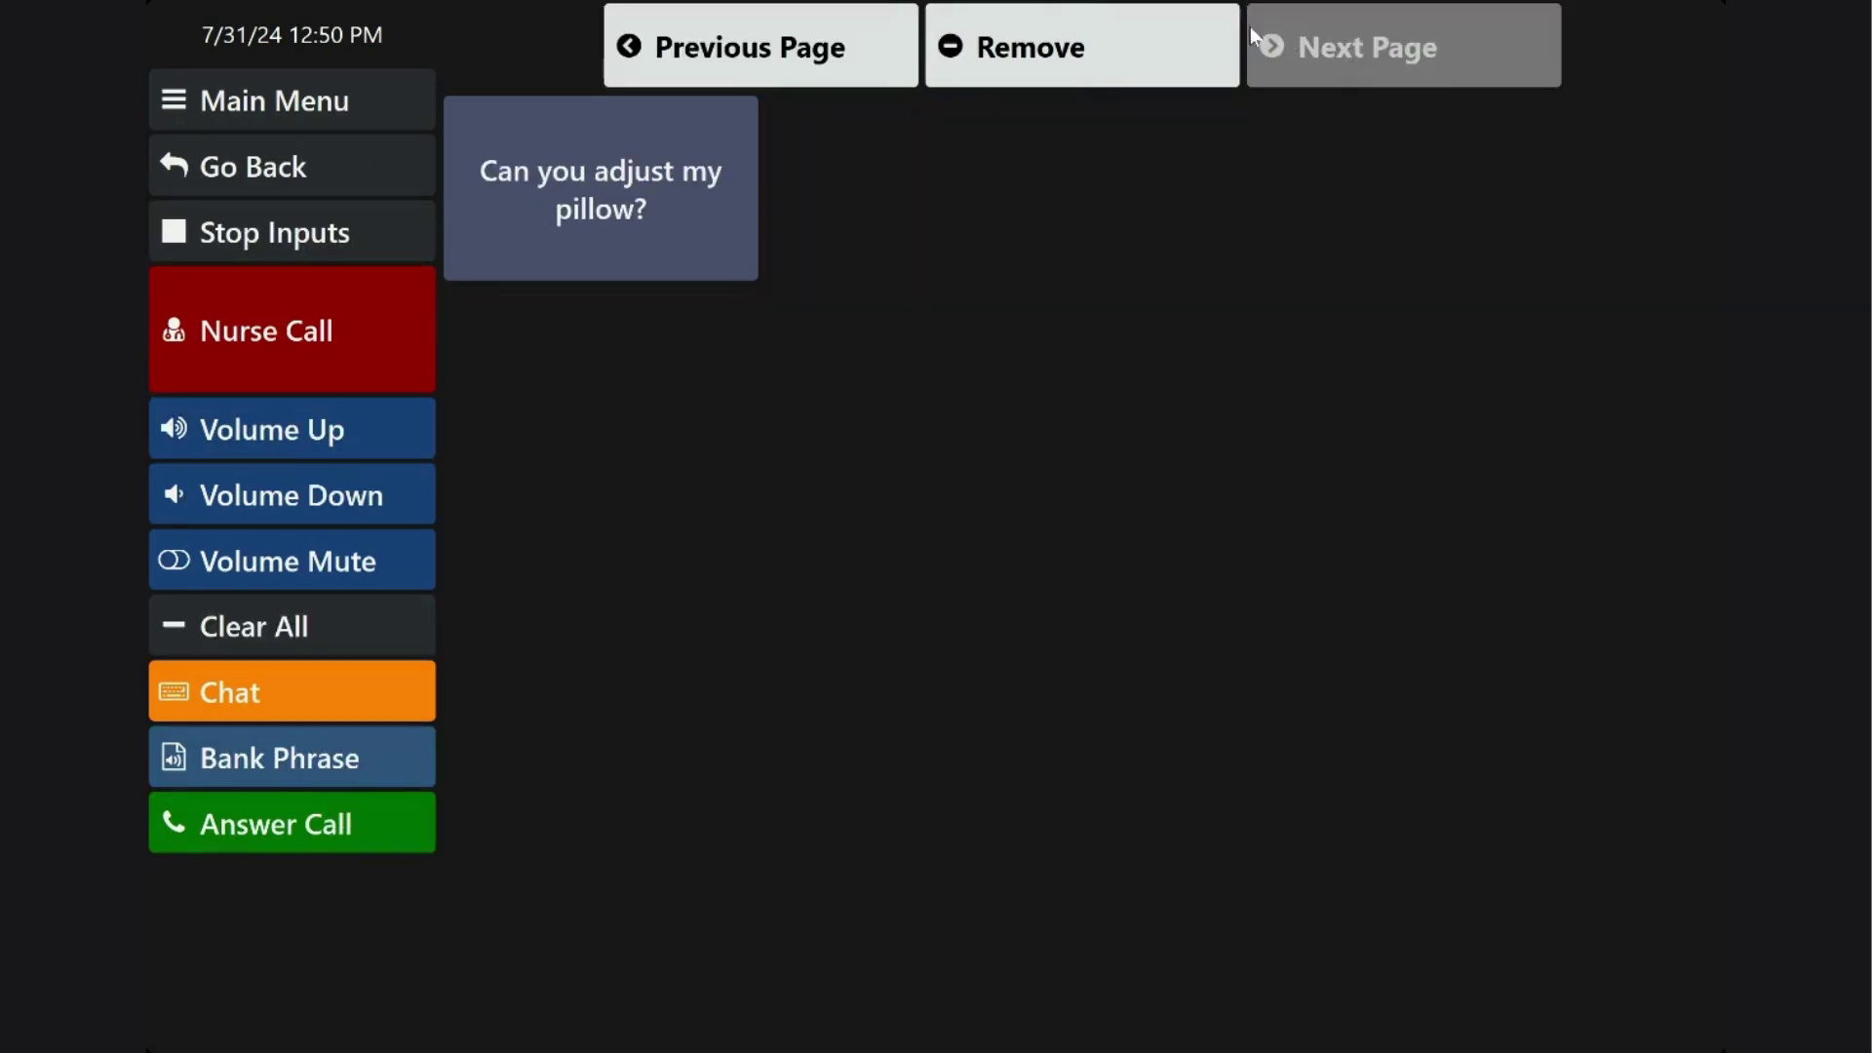
{"action": "left_click", "coordinate": [715, 39]}
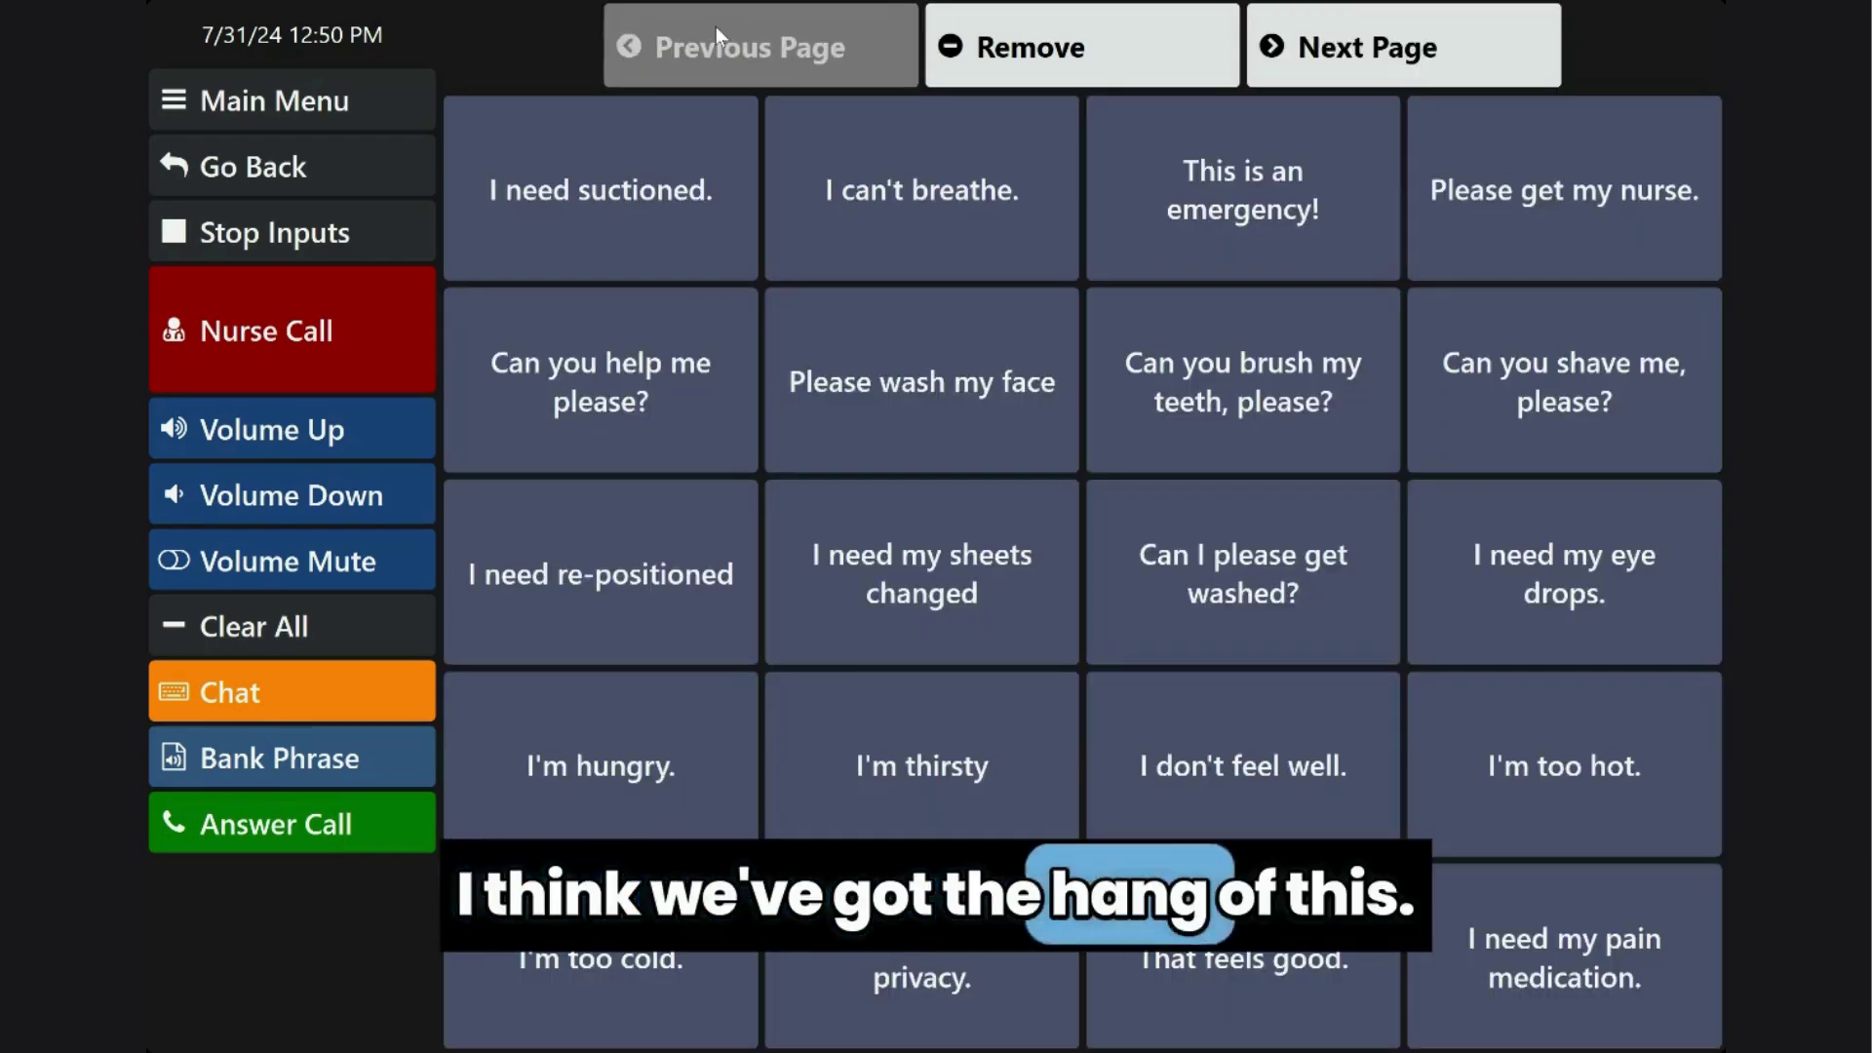
- Return to the Main Menu from the Personal Care phrases, and again from the list of tutorial videos
{"action": "left_click", "coordinate": [297, 109]}
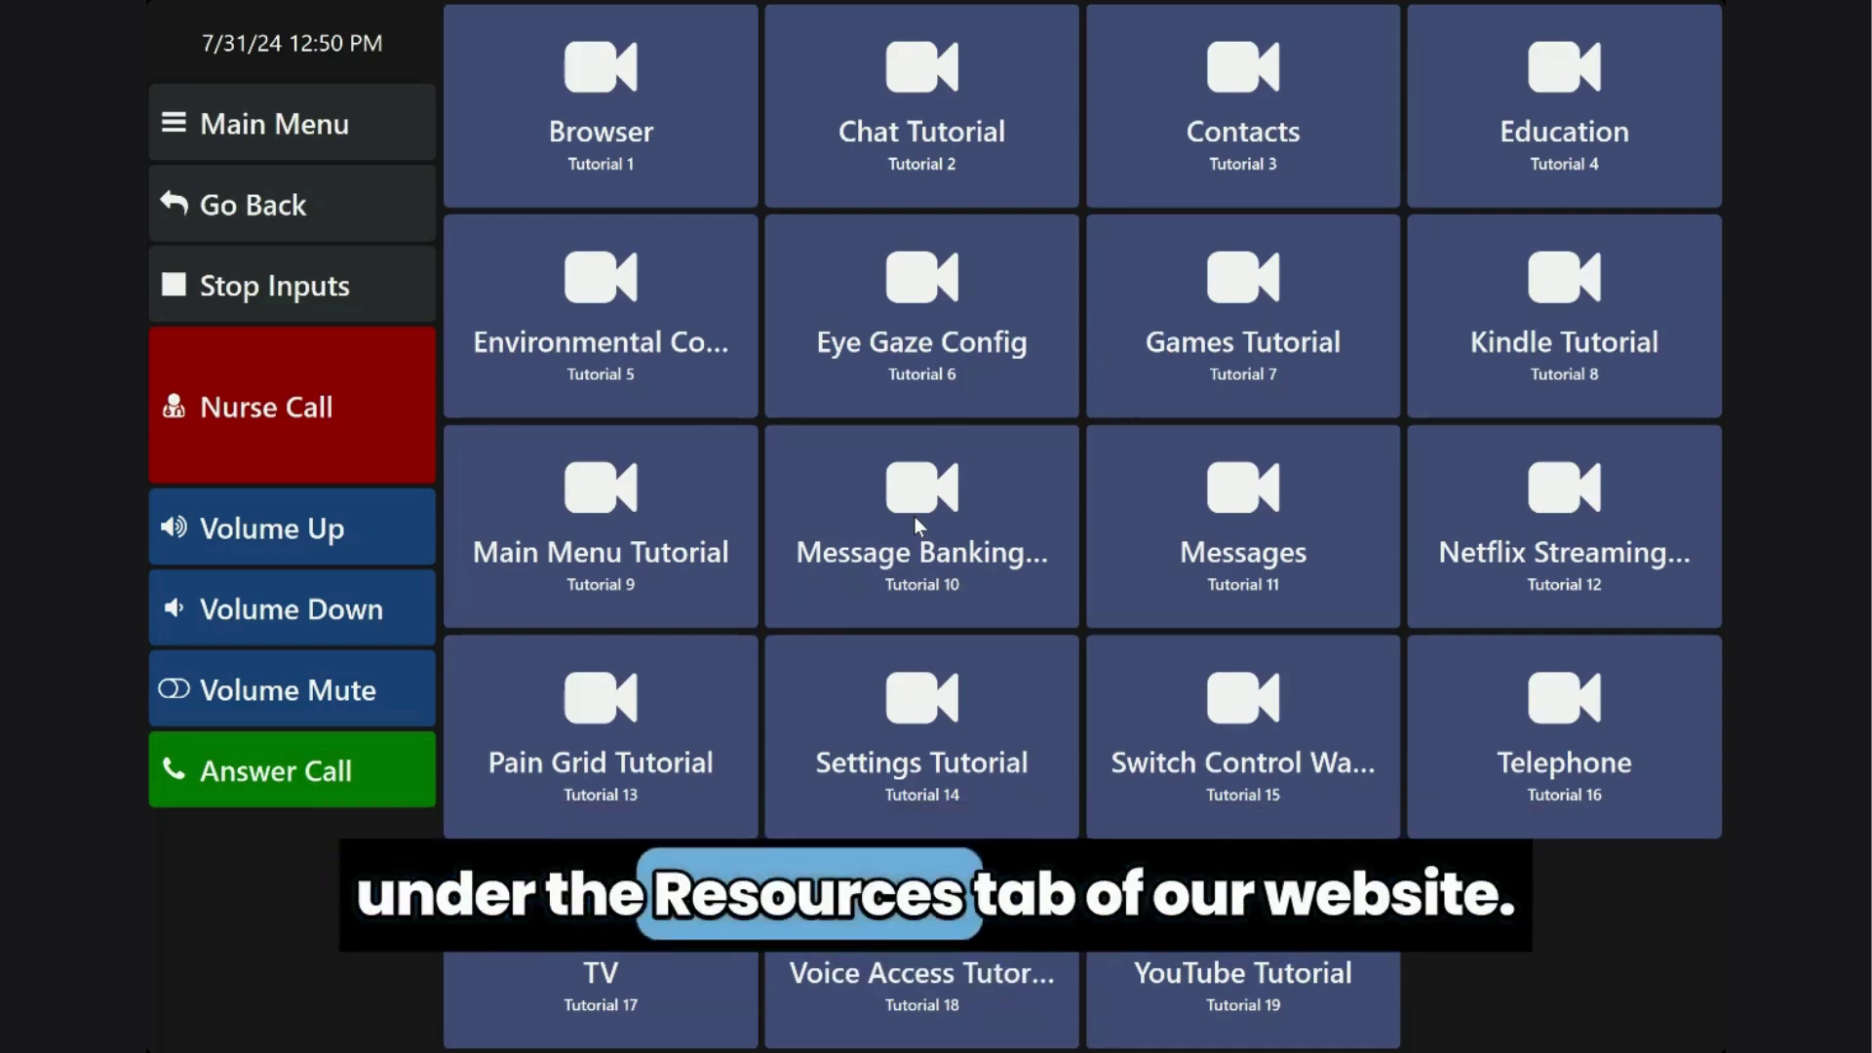
{"action": "left_click", "coordinate": [314, 127]}
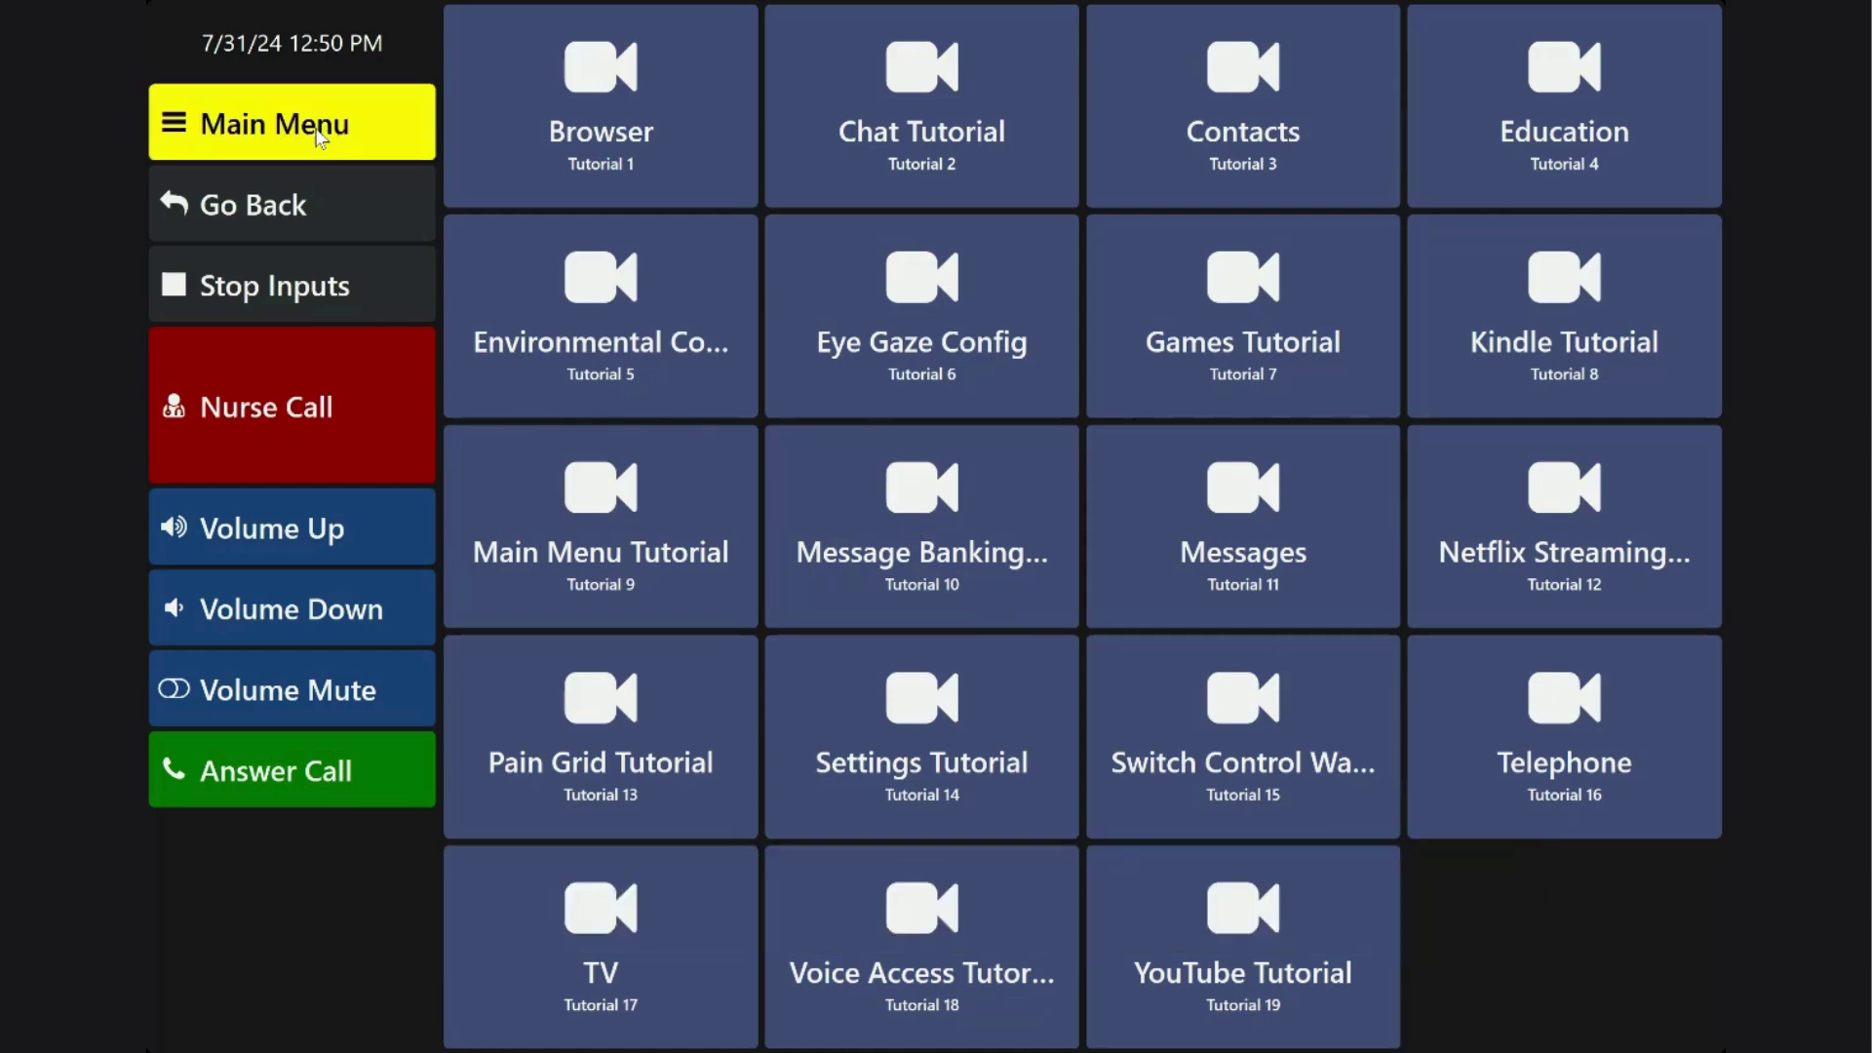